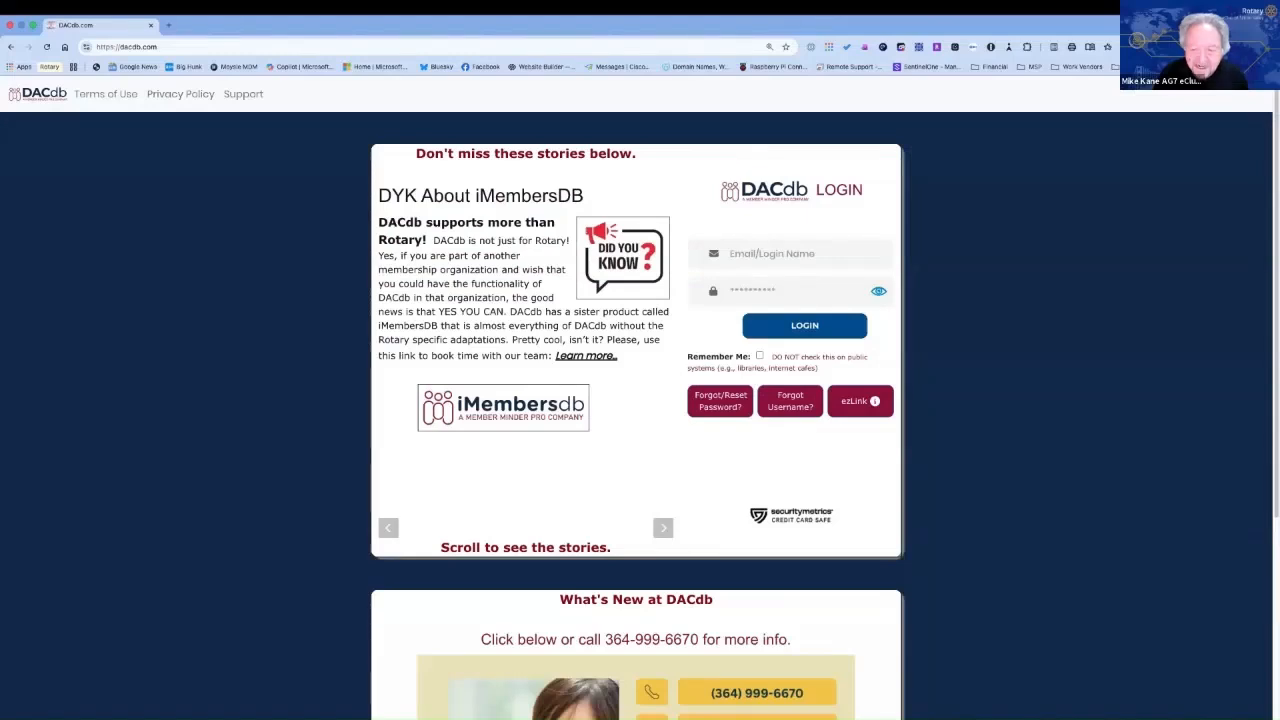
Step: Log in to DACdb with the account's login name and password
click(807, 250)
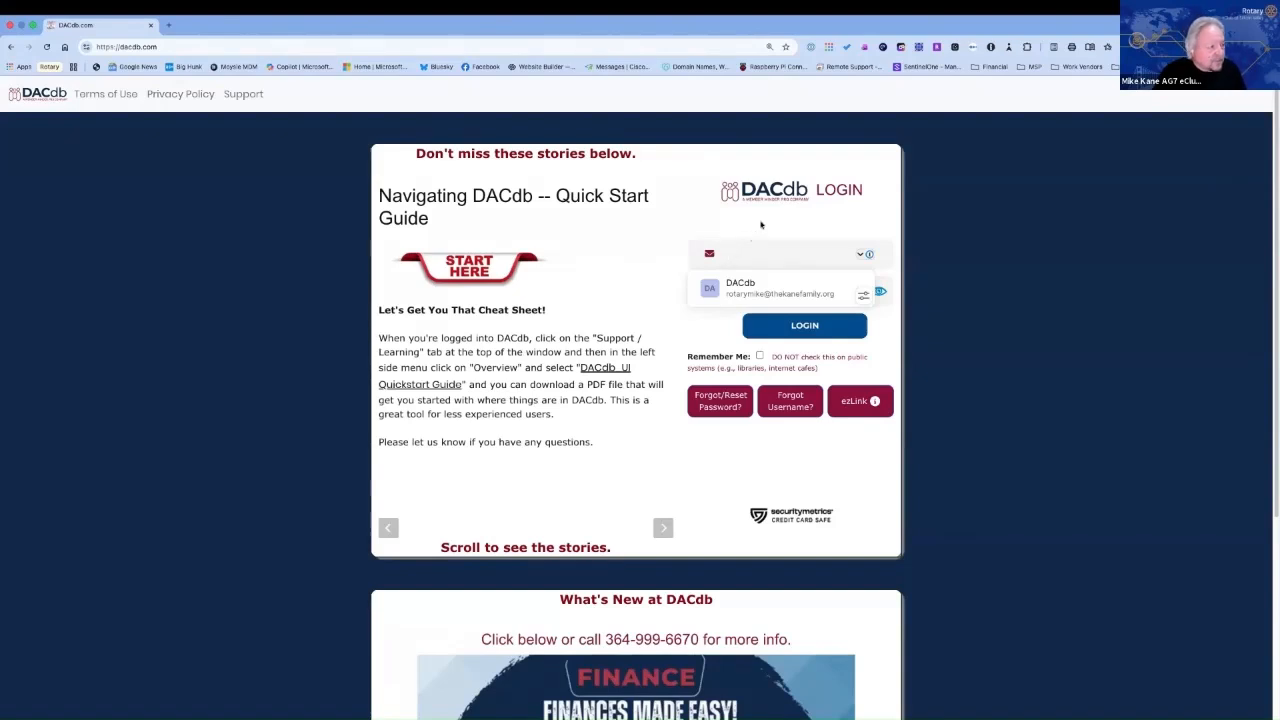
click(774, 228)
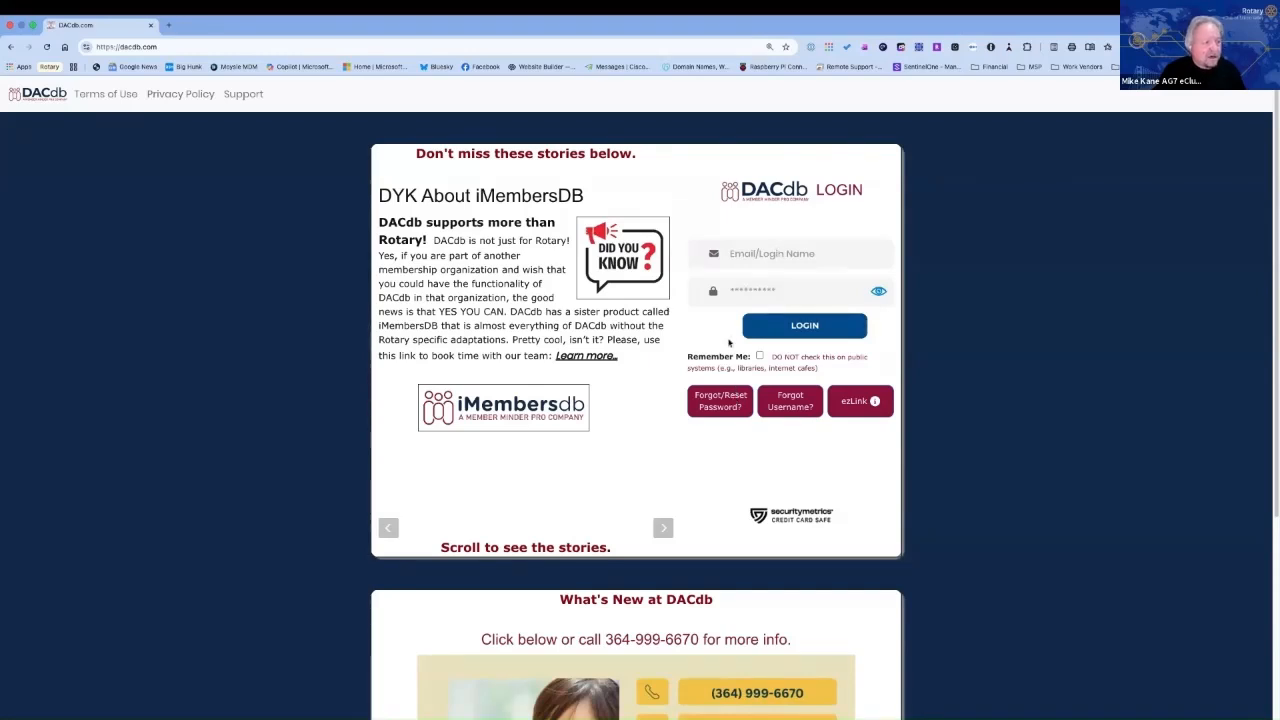
click(767, 253)
click(767, 290)
click(804, 362)
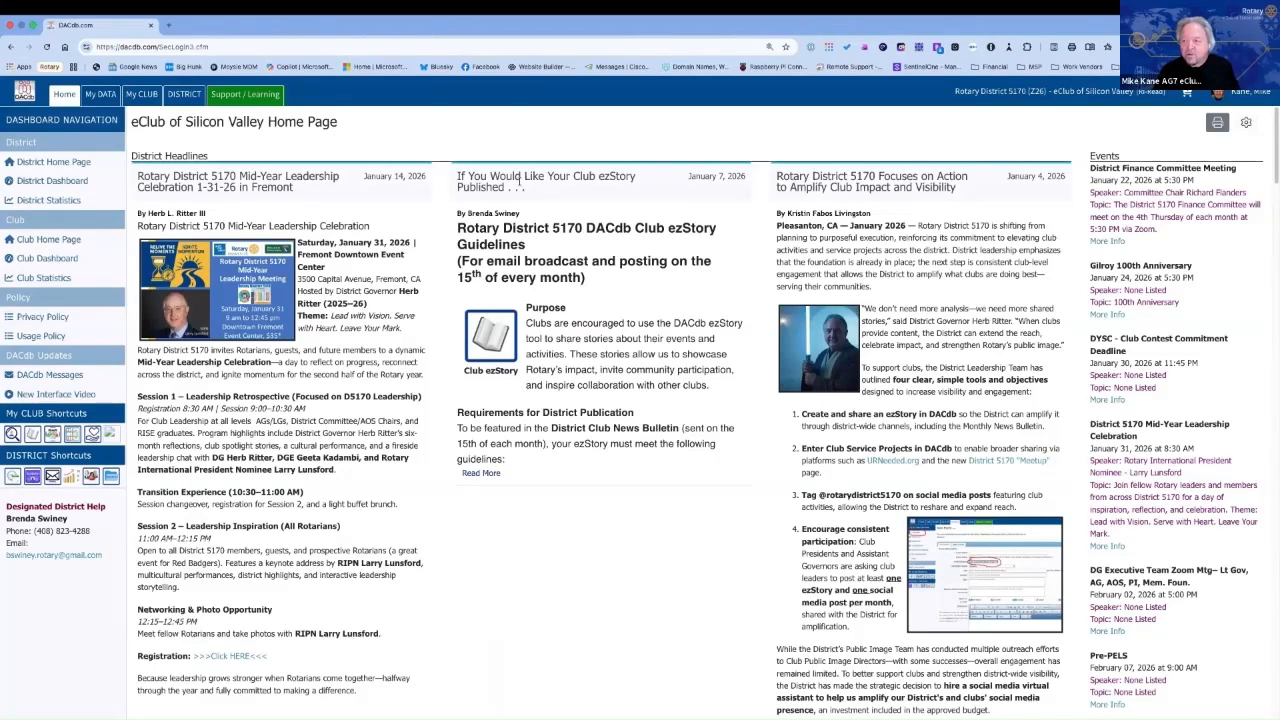
Step: Open the club's ezStory listing and view the draft story Guy Kawasaki
click(141, 94)
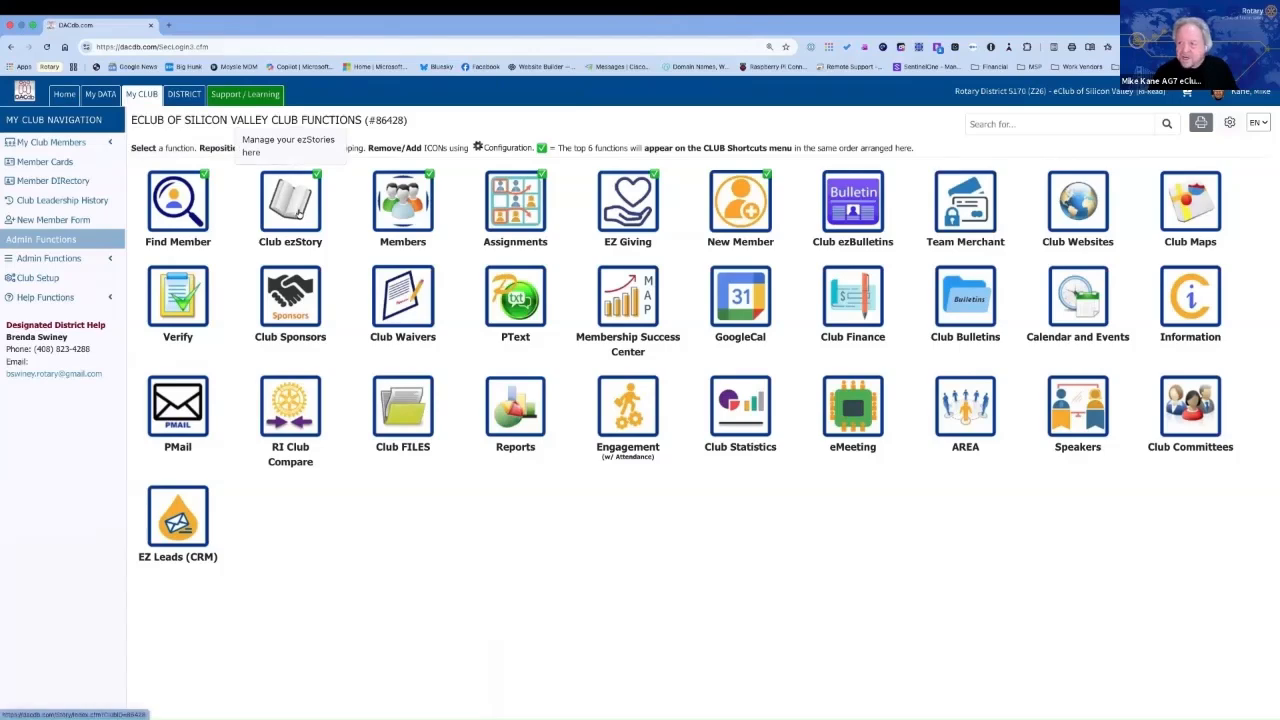
click(292, 203)
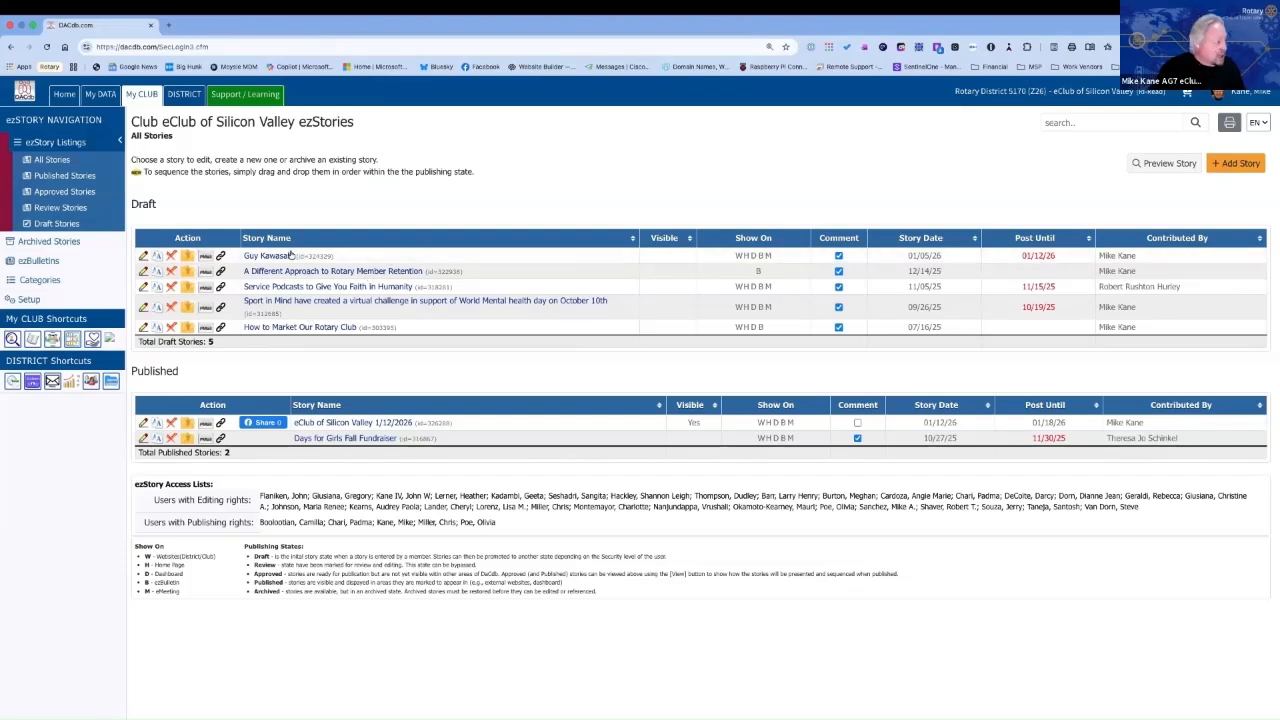
click(376, 258)
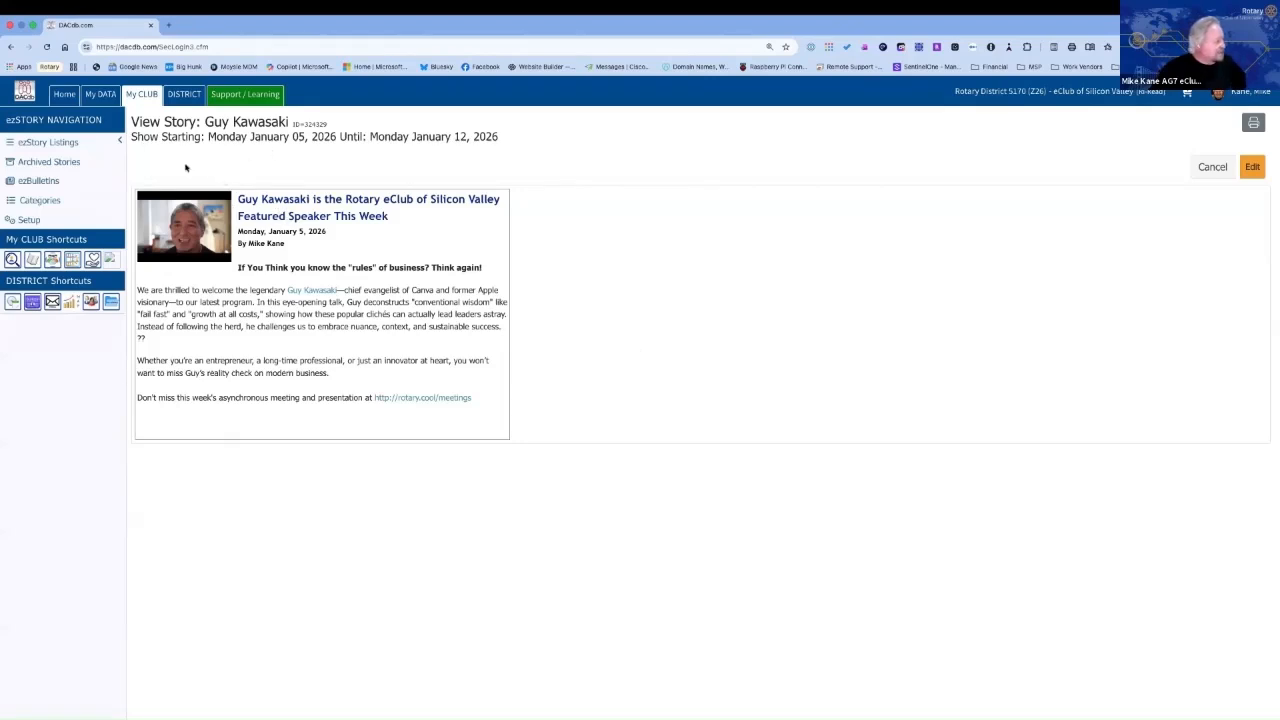
Step: Return to the club's story listing and open the Guy Kawasaki draft for editing
click(148, 94)
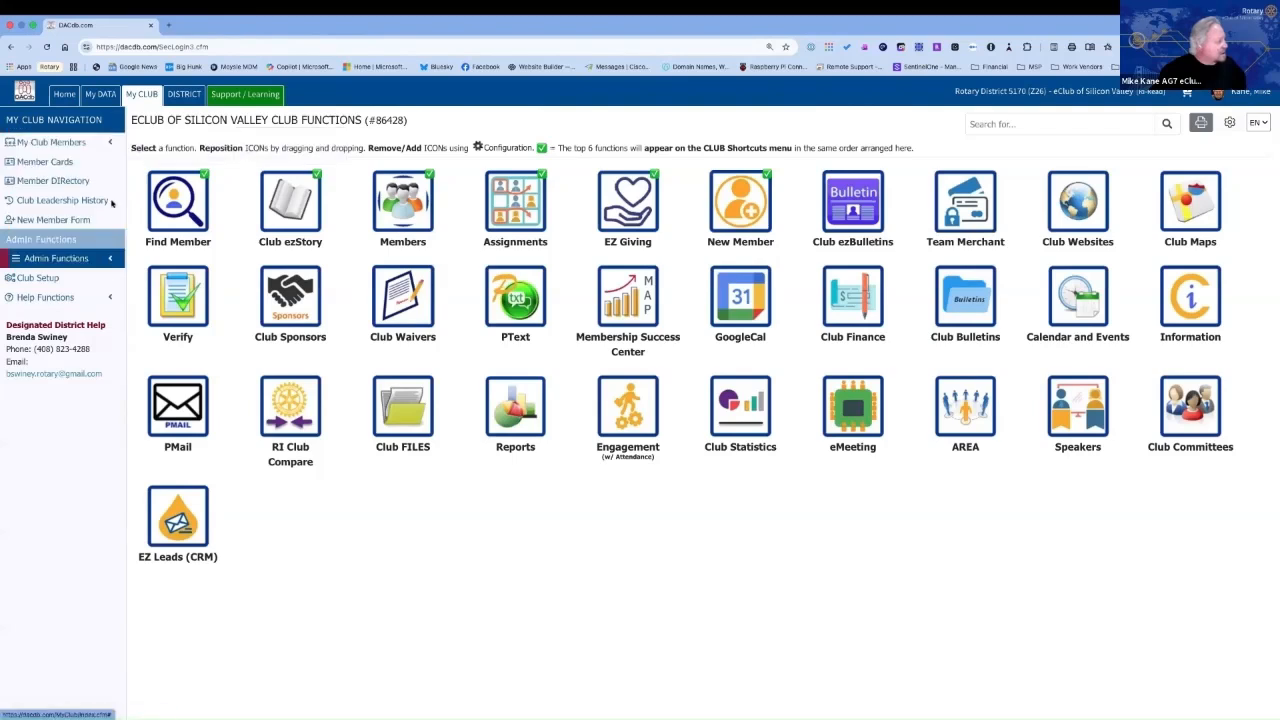
click(10, 46)
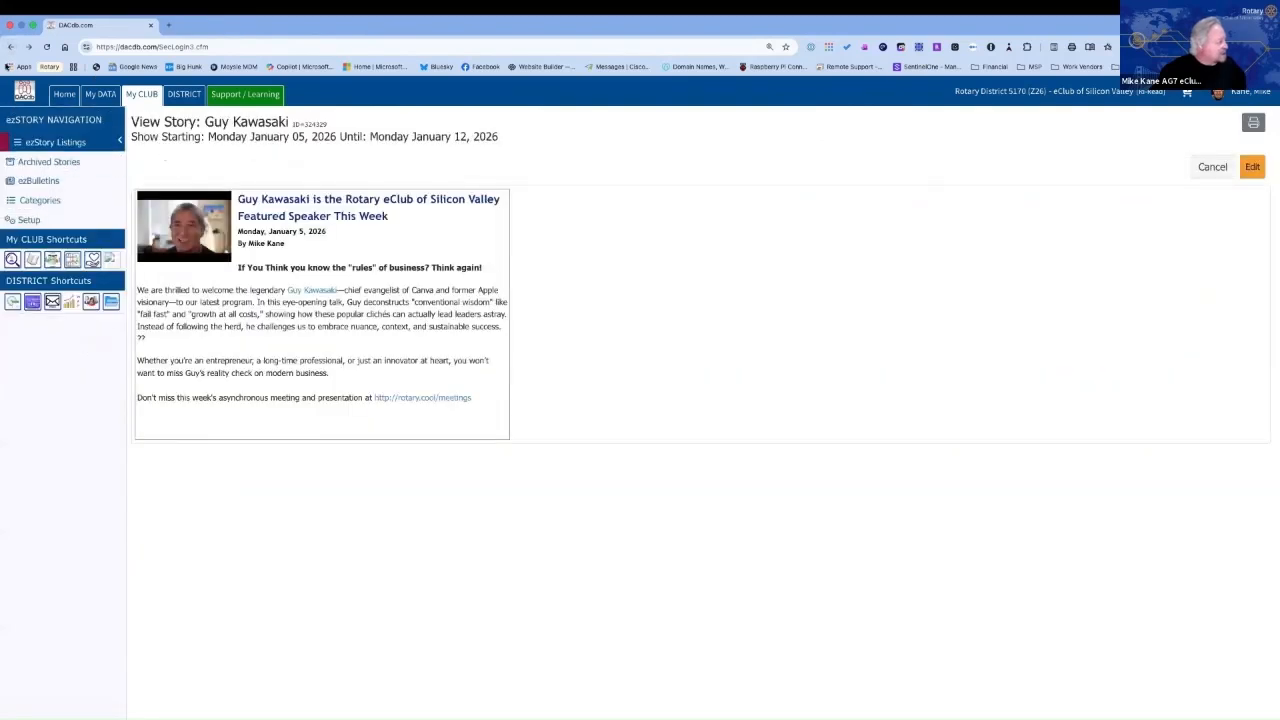
click(10, 46)
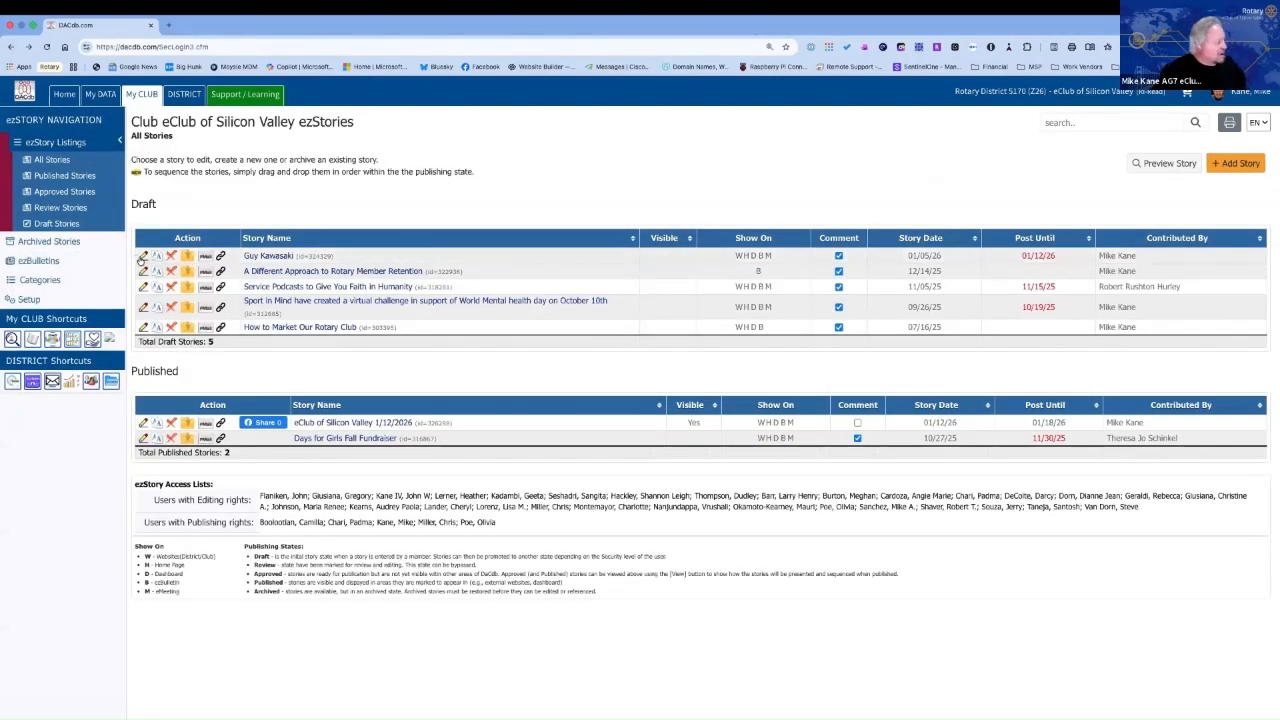
click(140, 259)
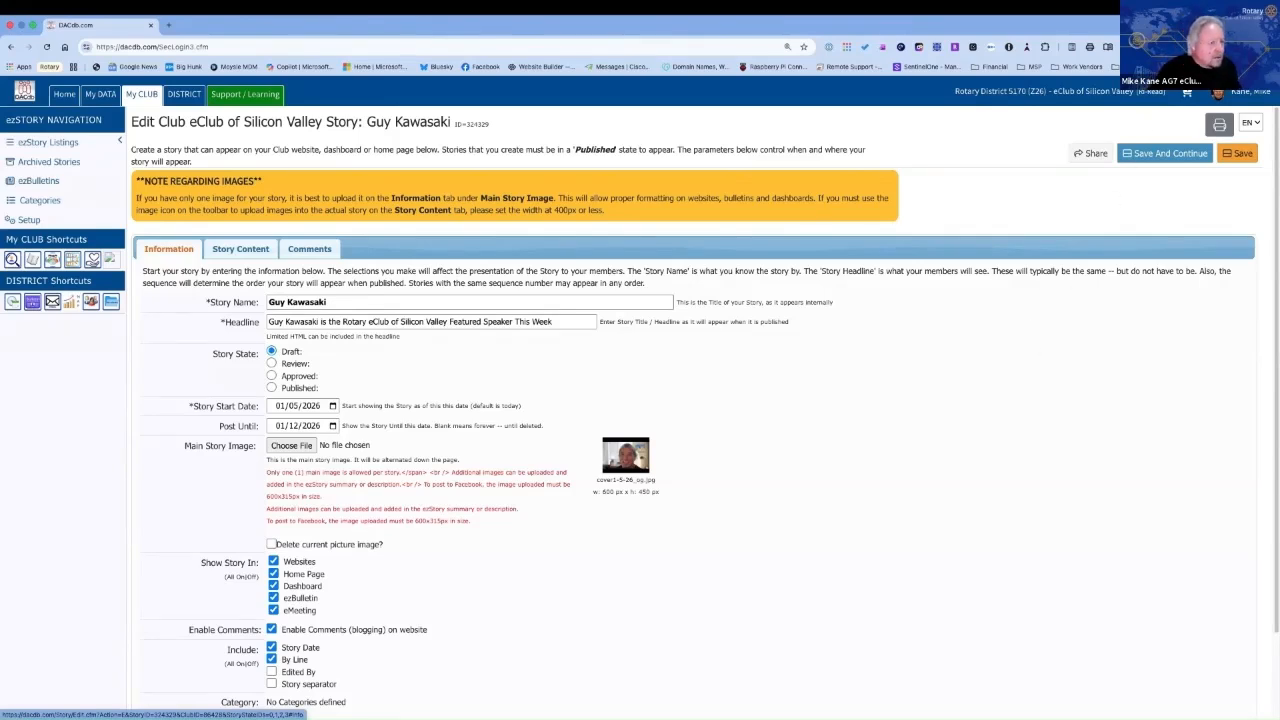
Step: Review the draft's information settings and the available By Line names, keeping the current selection
scroll(1268, 251, down, 2)
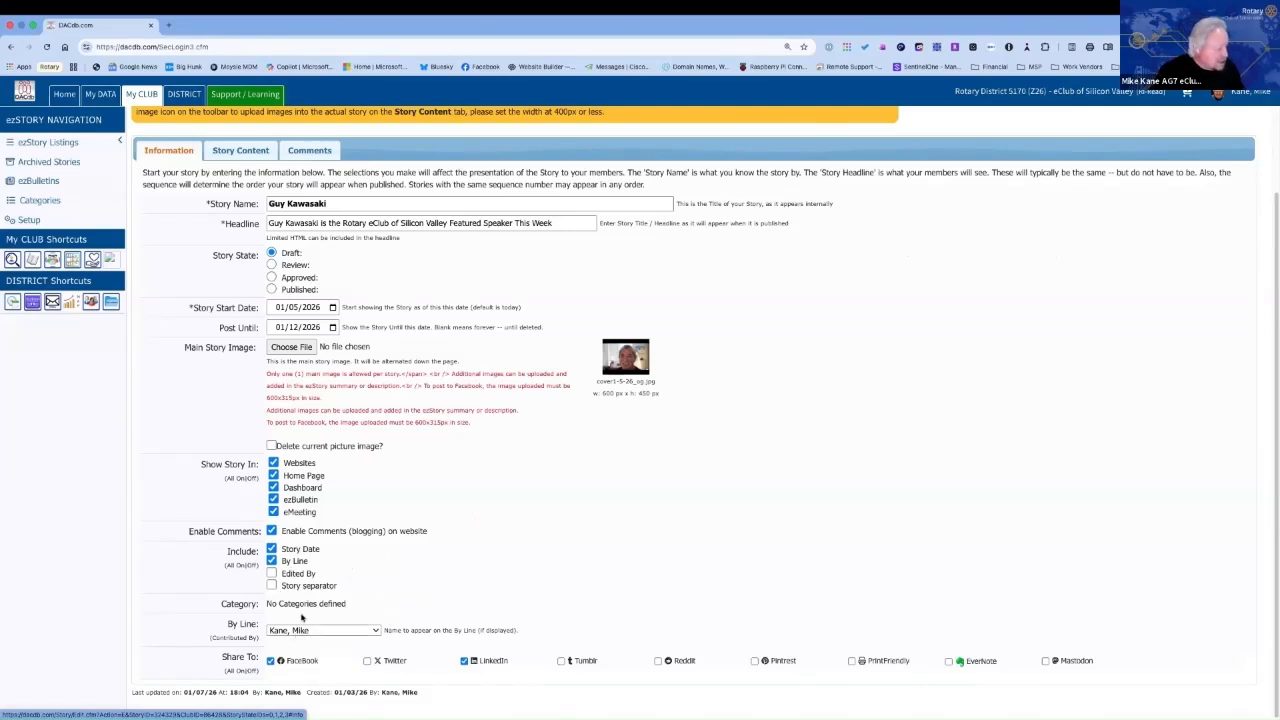
click(300, 631)
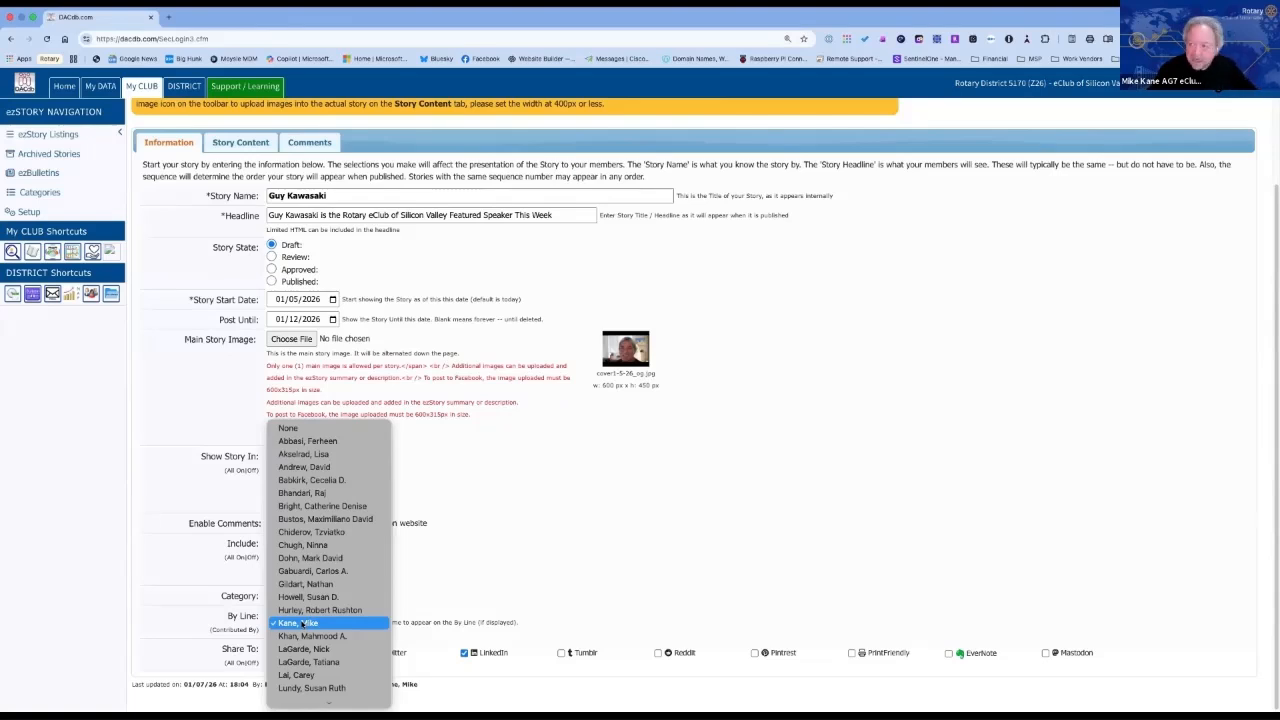
click(745, 485)
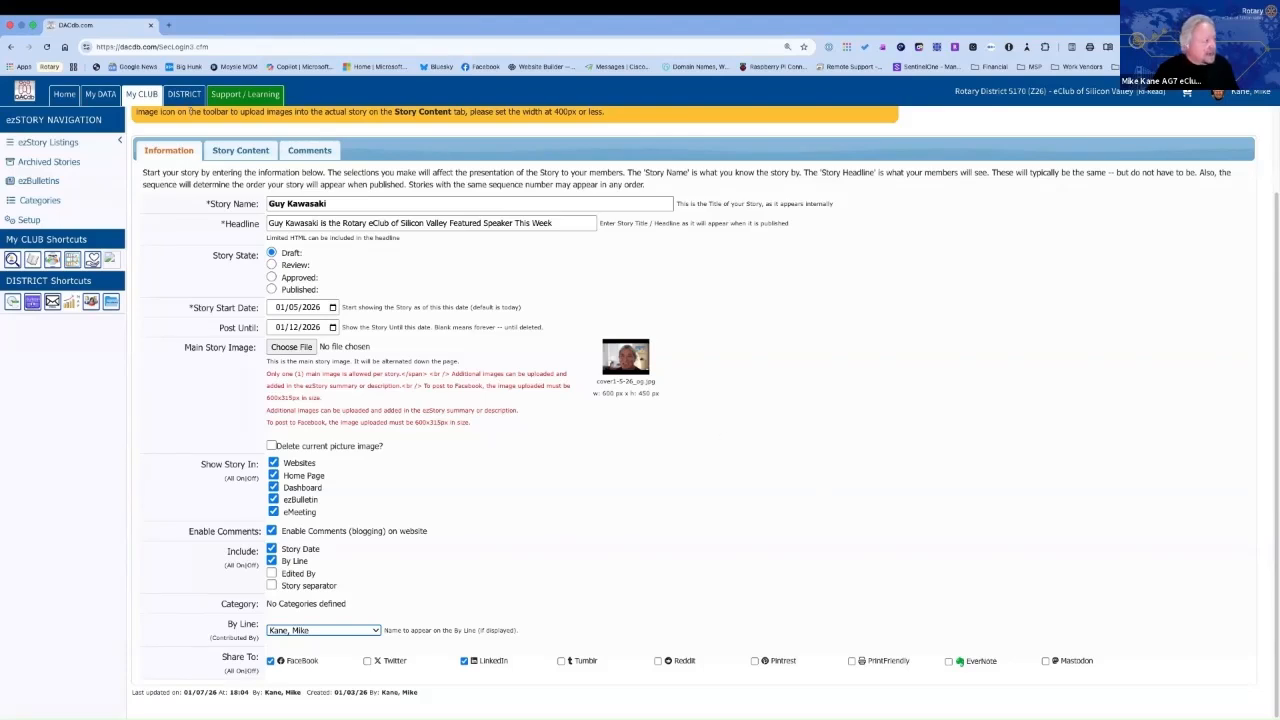
Step: In the story's content, start inserting an image into the summary and browse the server's District and Personal folders
click(240, 150)
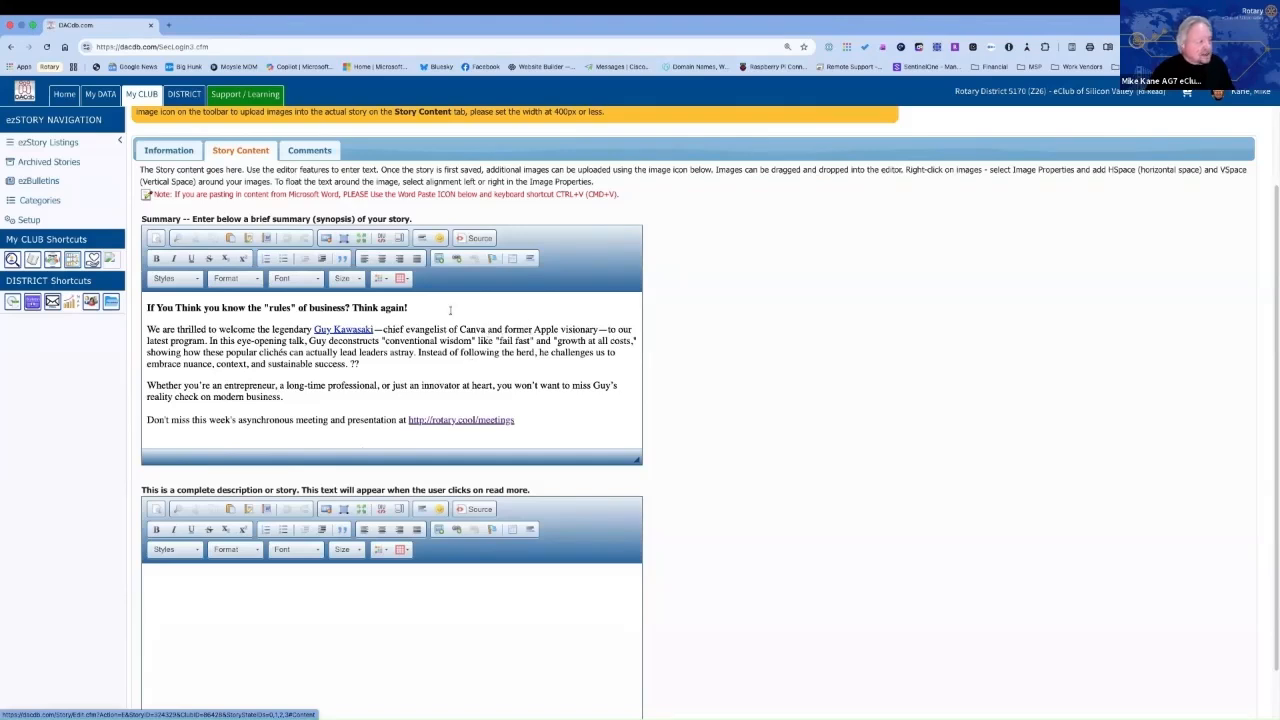
click(440, 261)
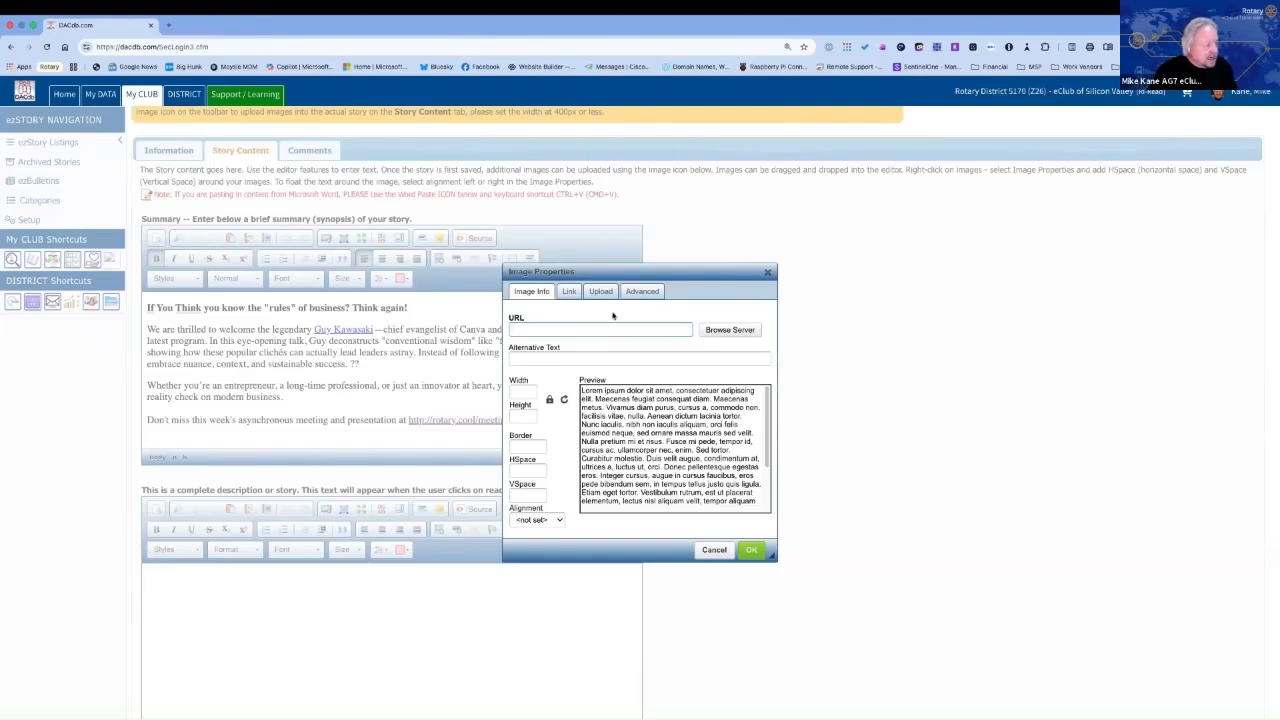
click(721, 333)
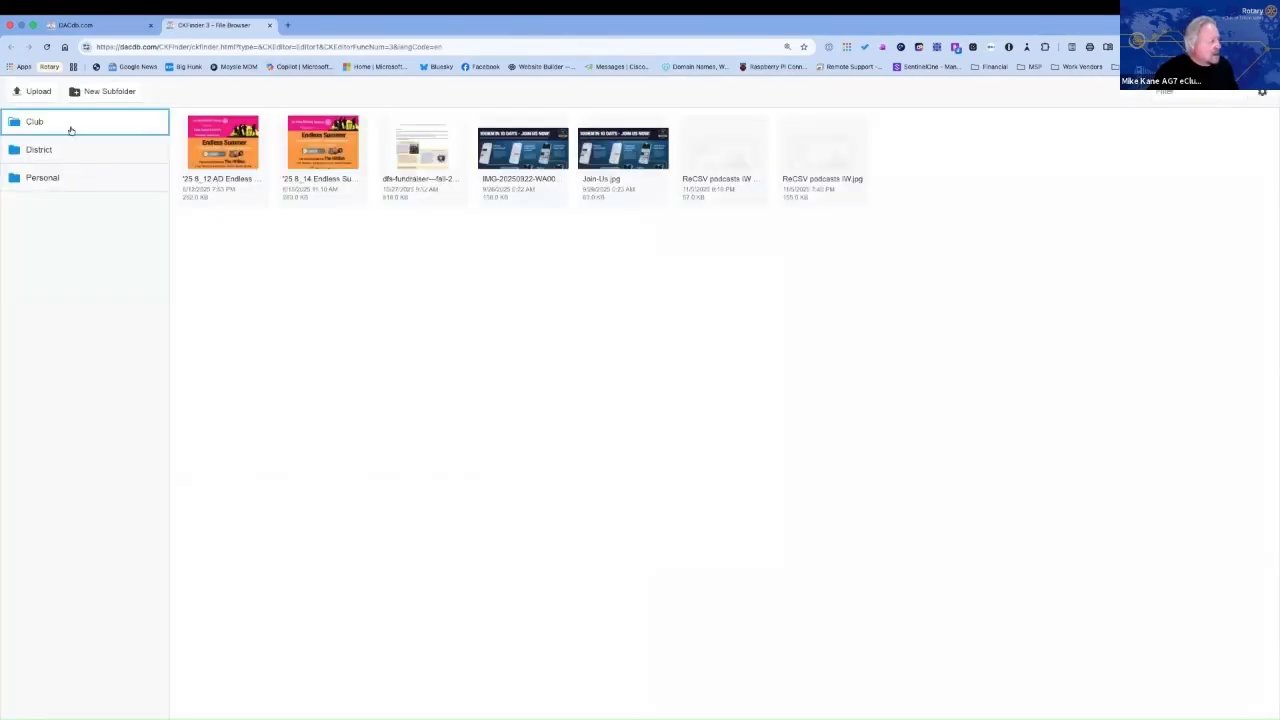
click(73, 152)
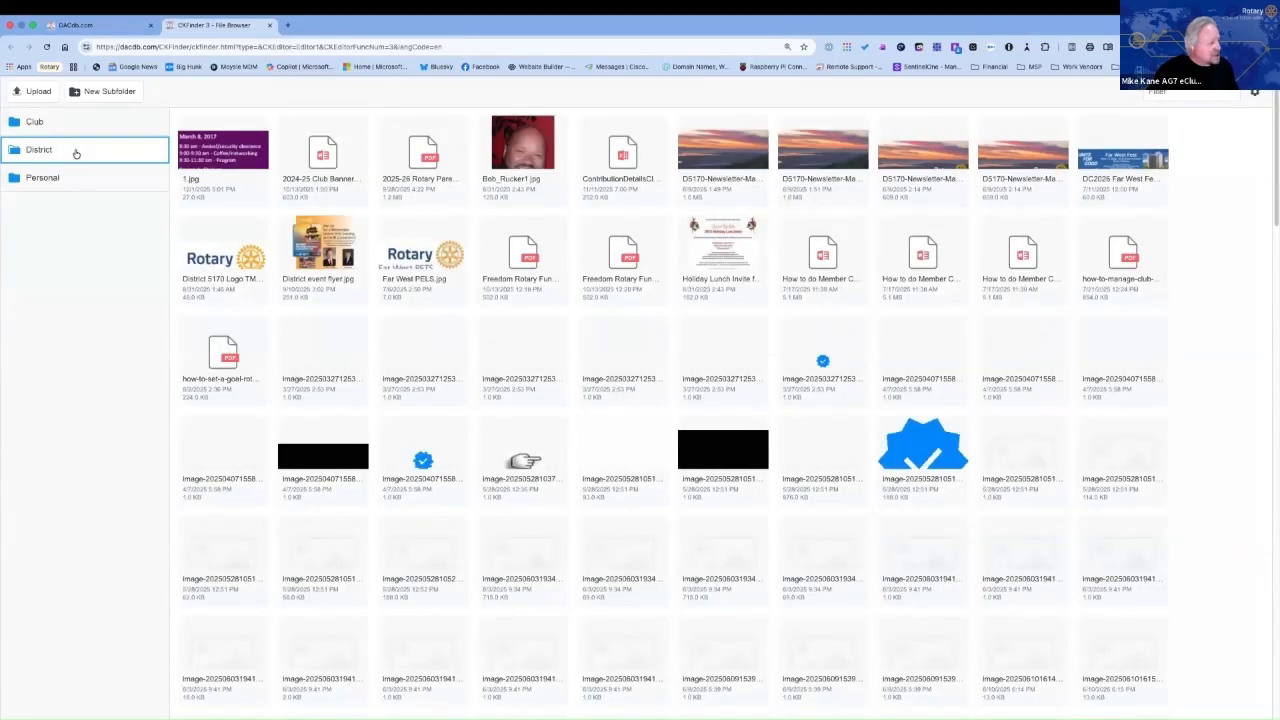
click(72, 181)
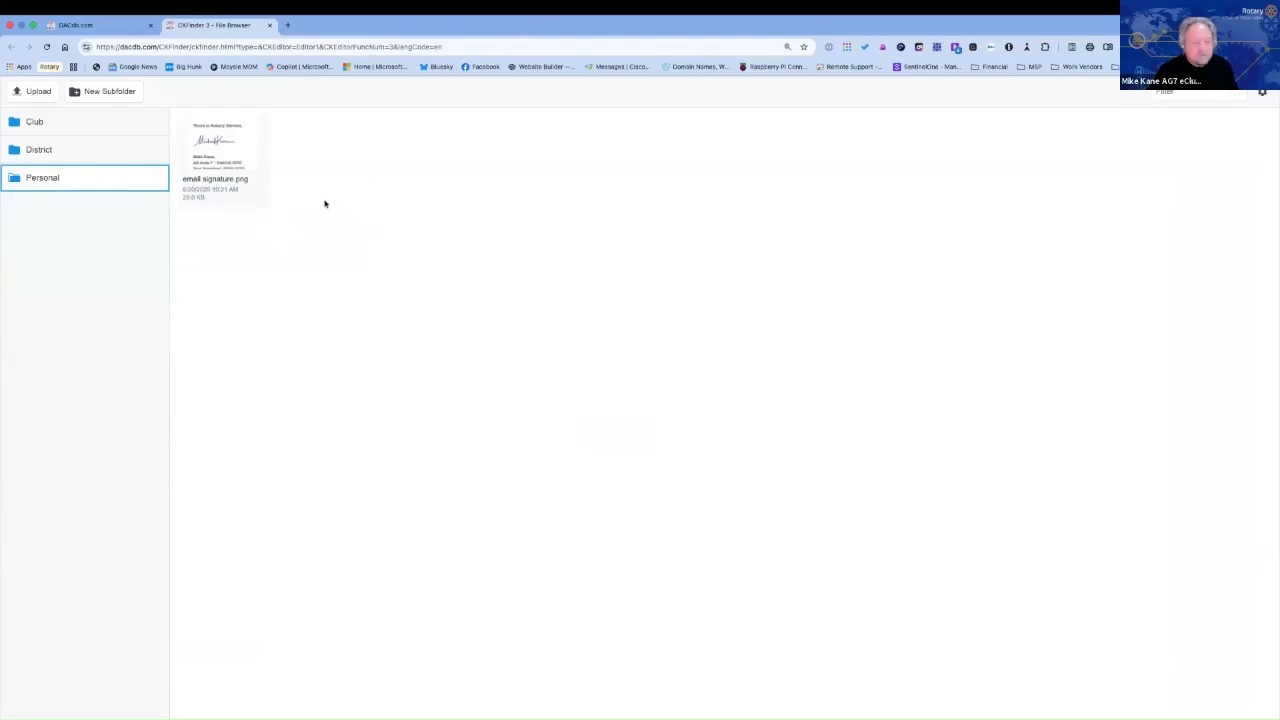
Step: Upload rotary_logo.png from the Raspy share on RaspyServer.local to the Club folder and choose it as the summary image
click(63, 129)
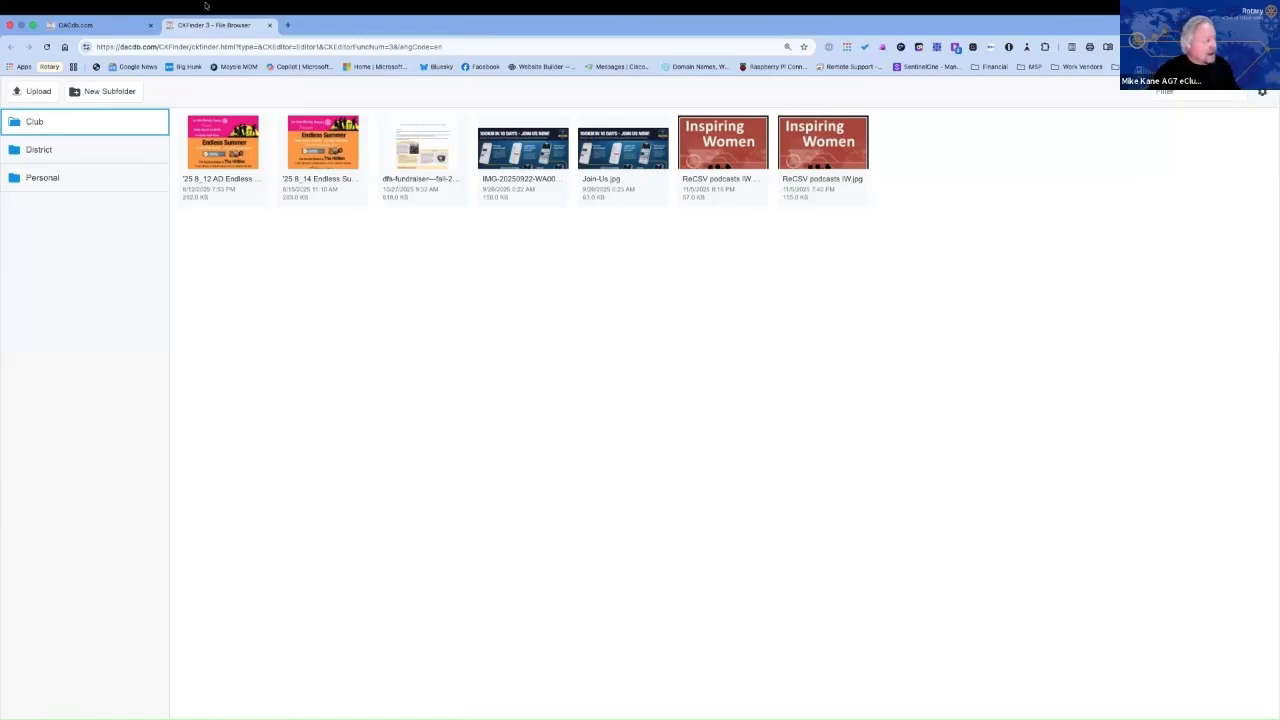
click(40, 91)
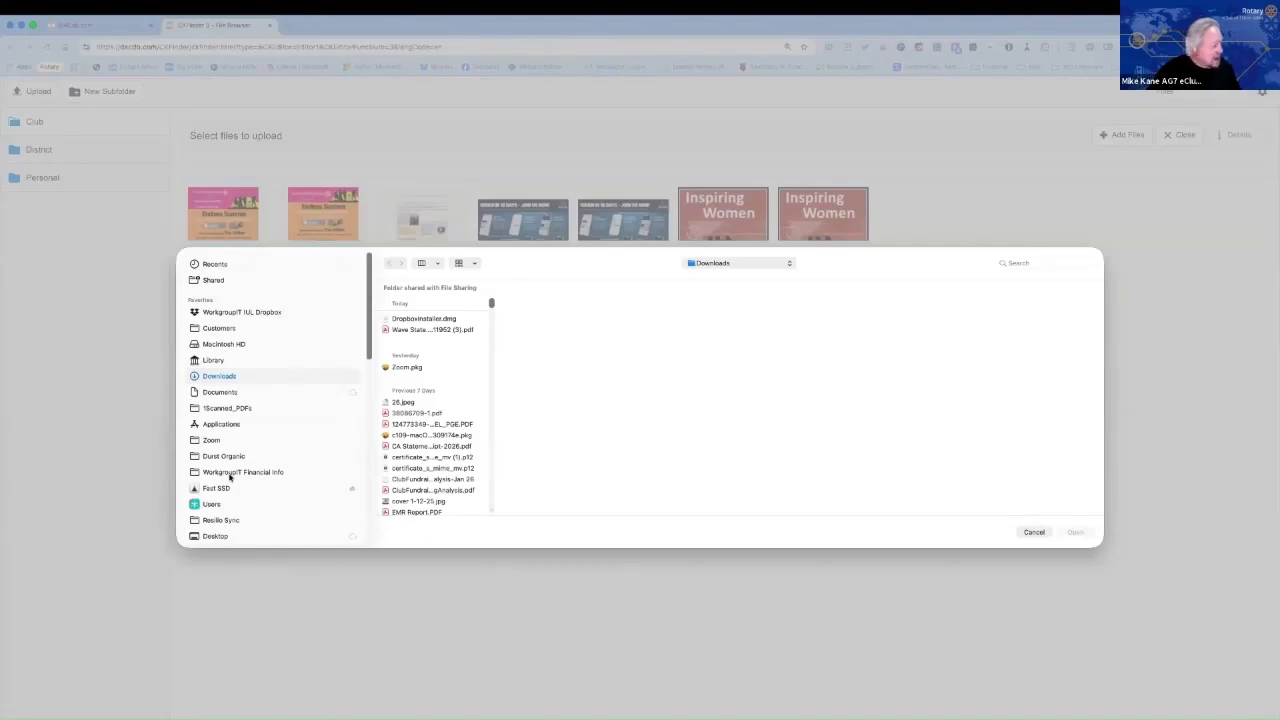
scroll(228, 470, down, 10)
scroll(223, 441, up, 2)
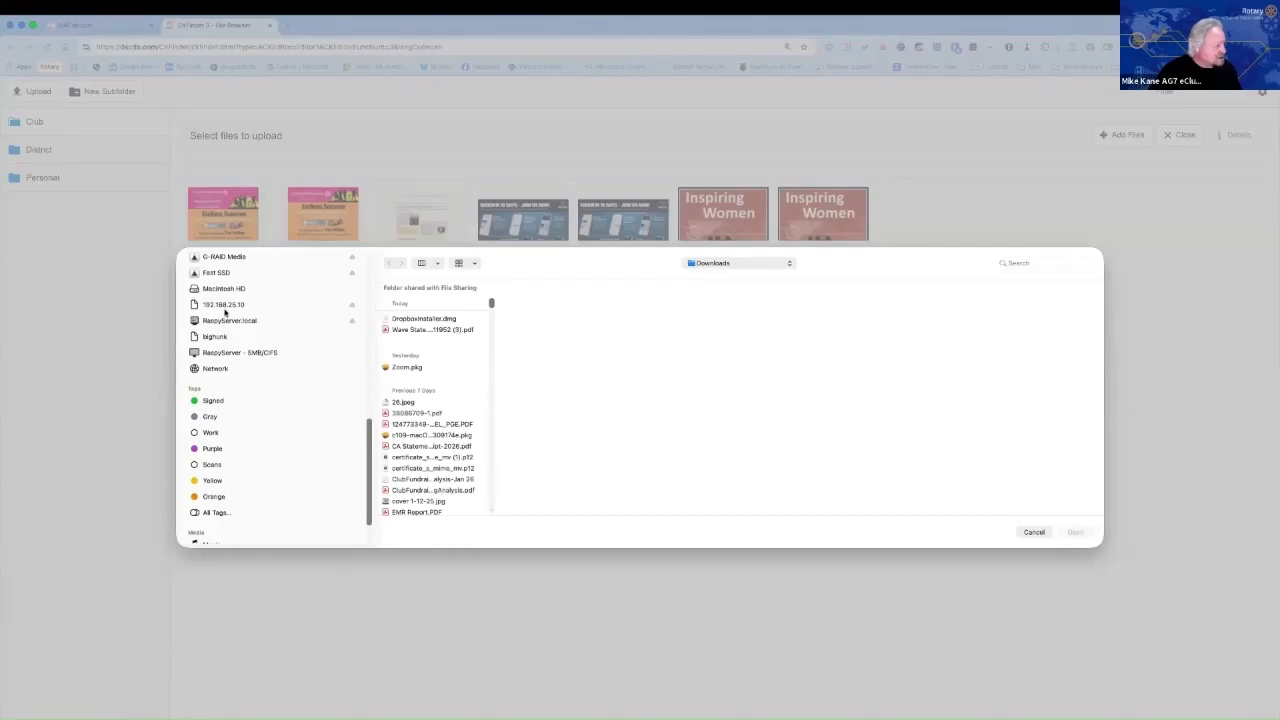
click(221, 321)
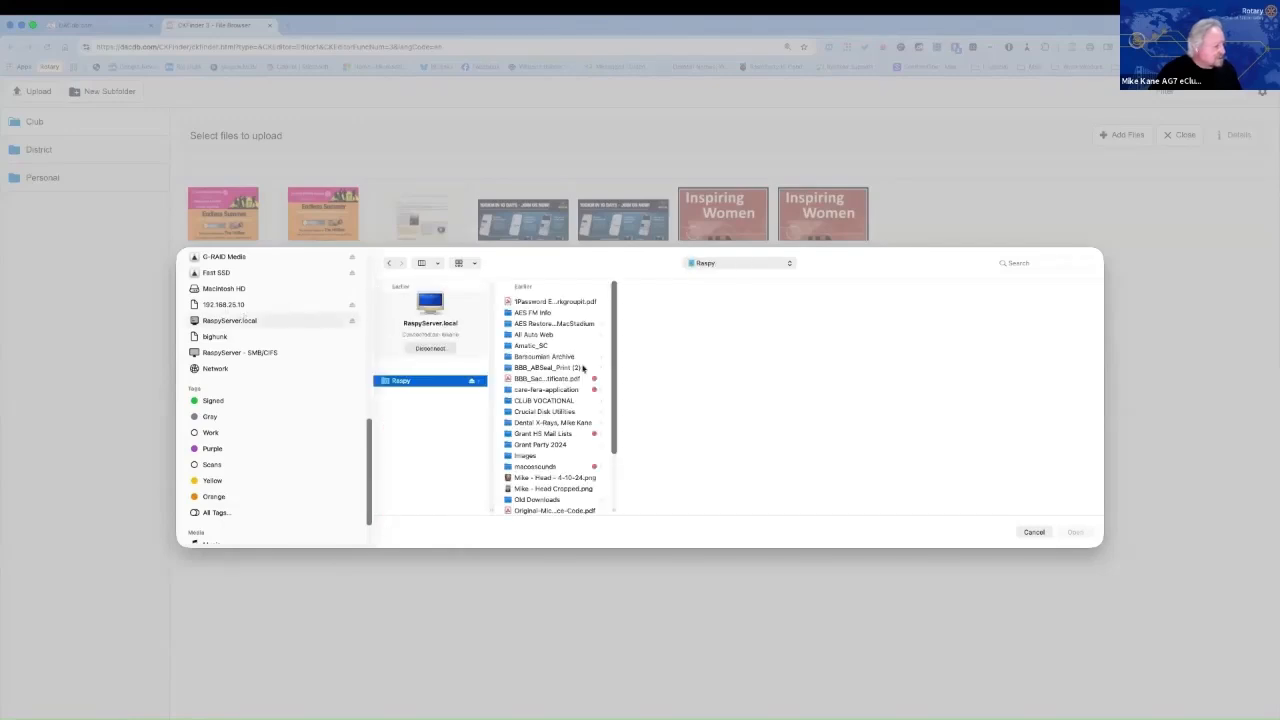
scroll(617, 483, down, 3)
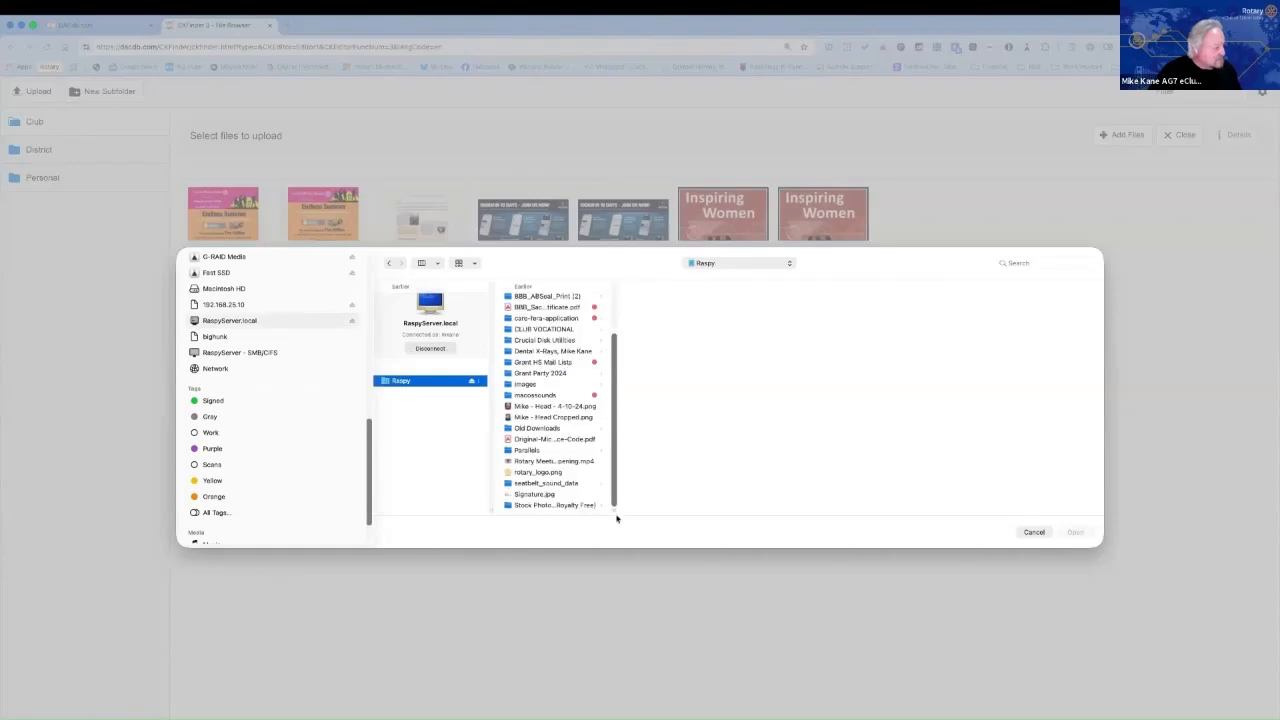
click(556, 472)
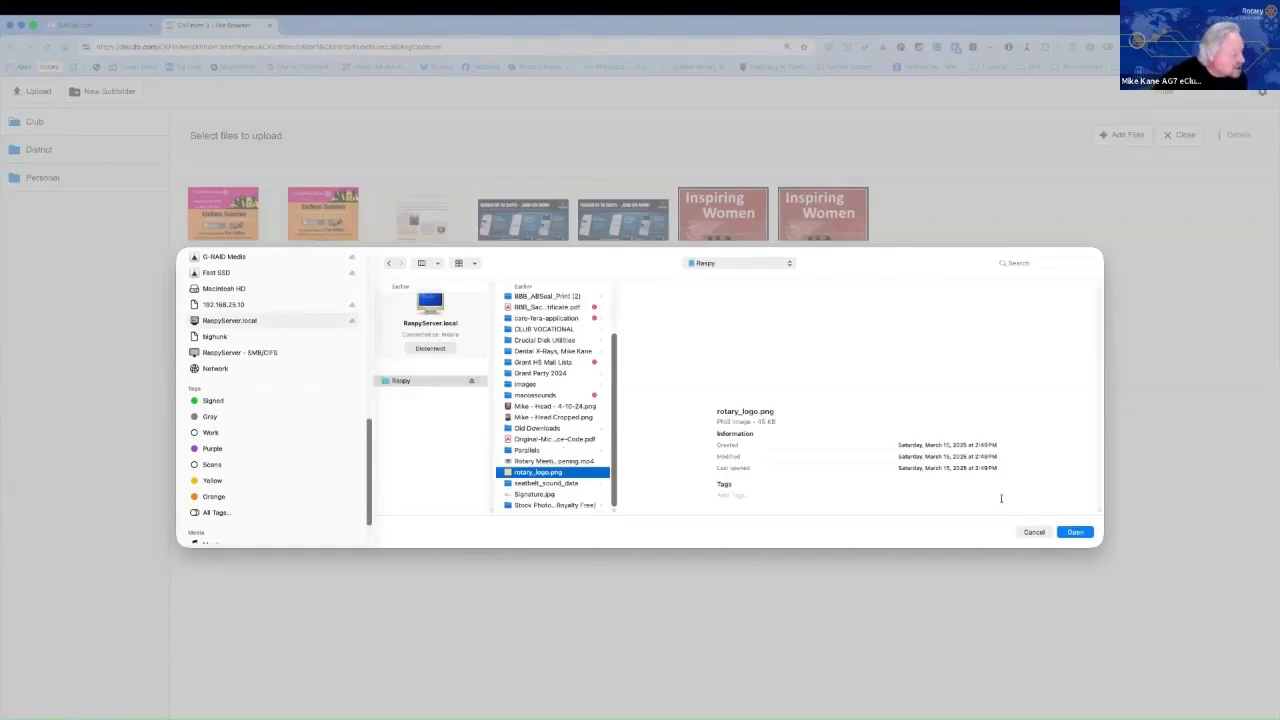
click(1074, 532)
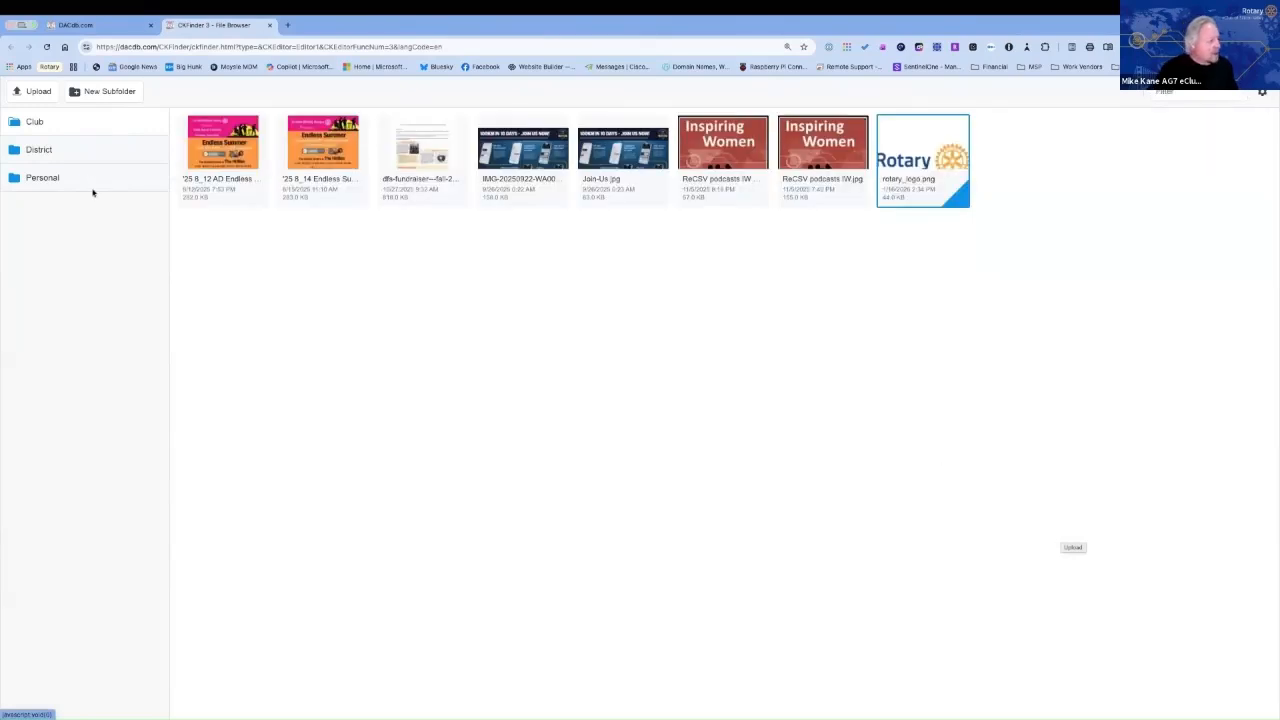
double_click(940, 160)
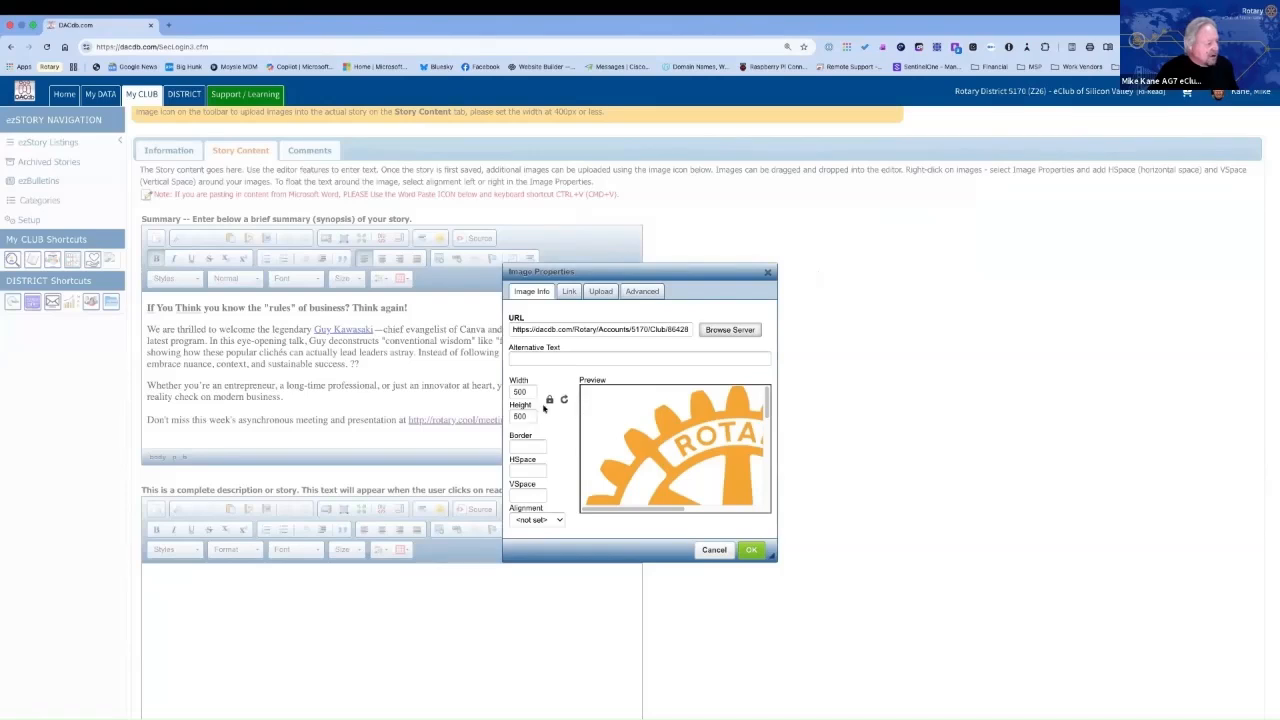
Step: Insert the logo with a width and height of 320, a border of 2, and HSpace and VSpace of 5
double_click(522, 391)
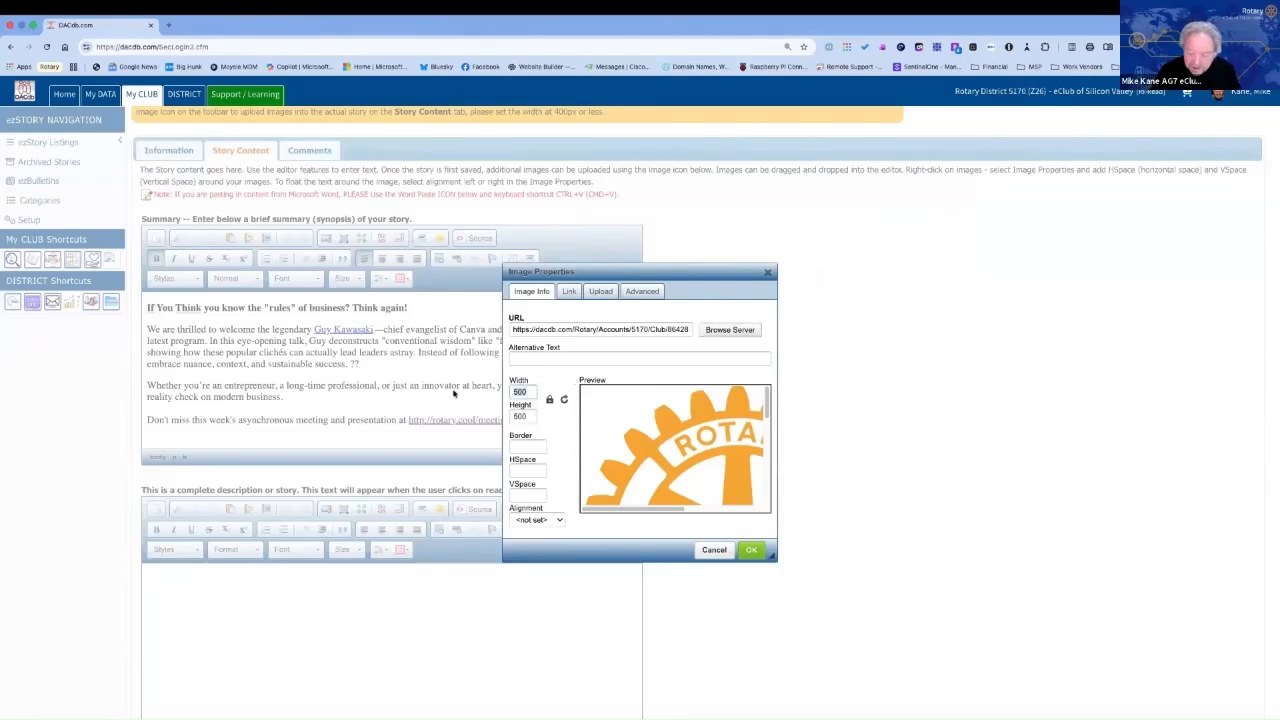
text(320)
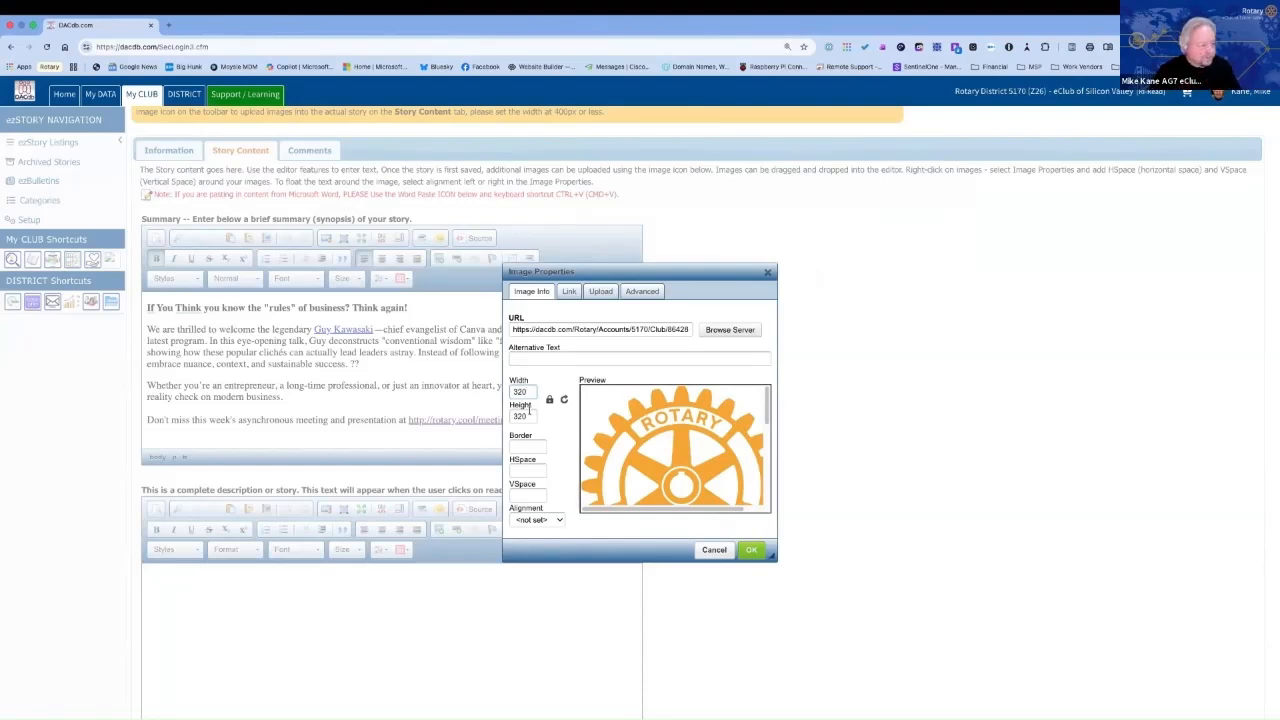
click(541, 450)
text(2)
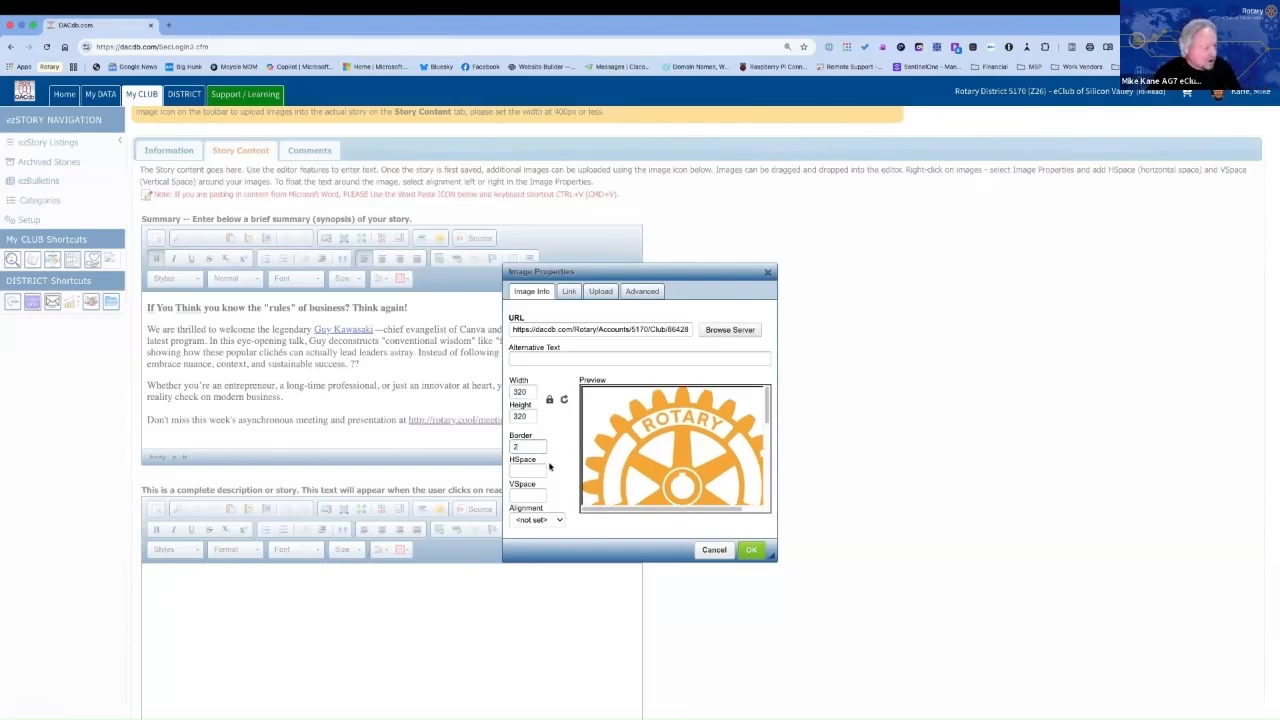
click(527, 470)
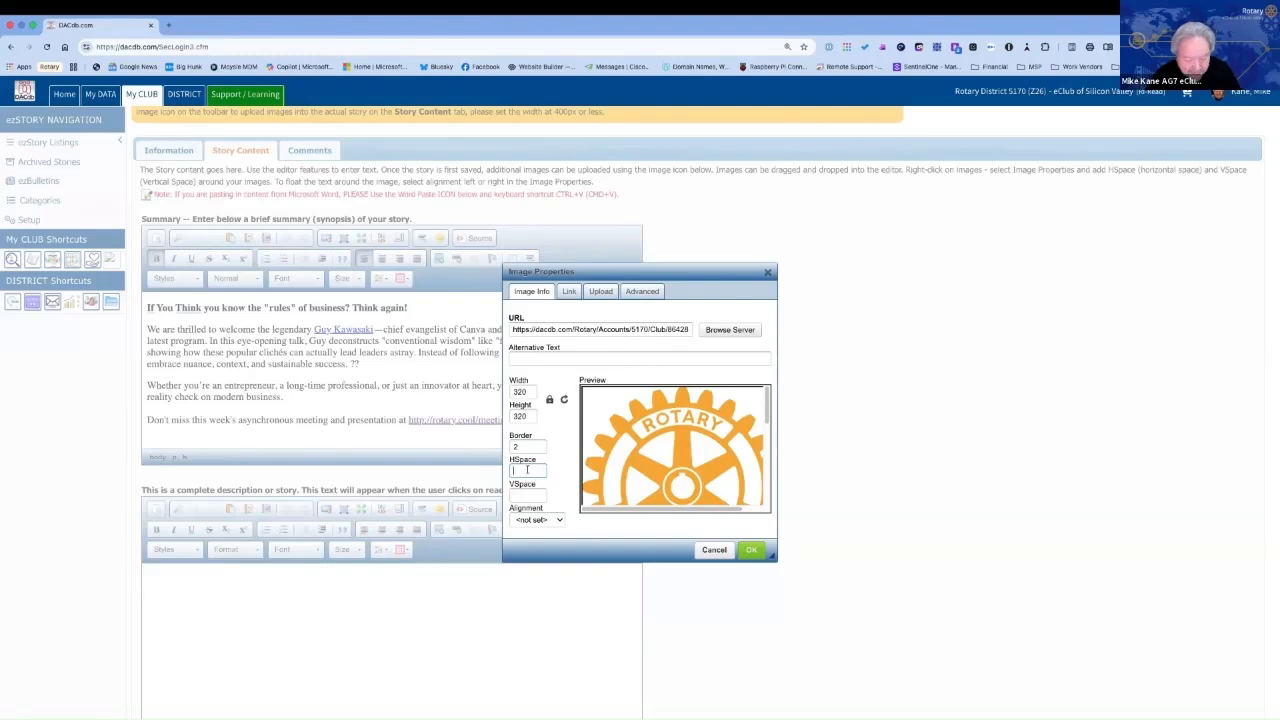
text(5)
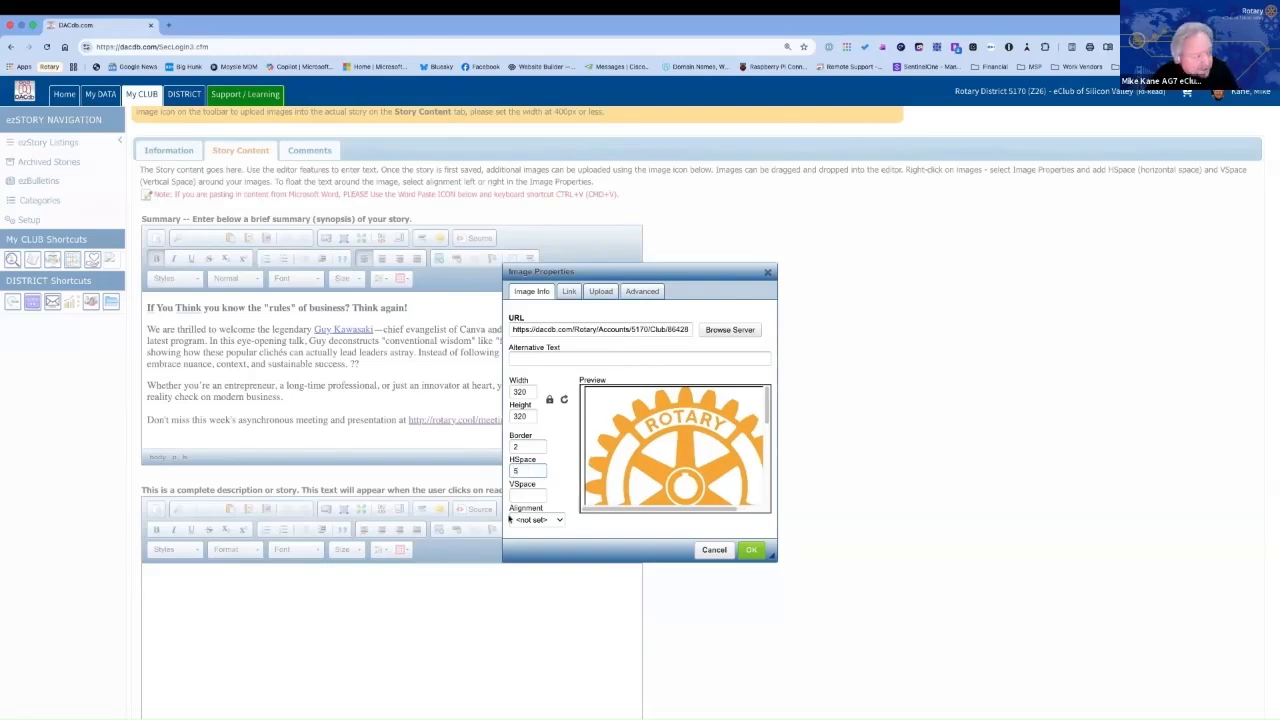
click(530, 495)
text(5)
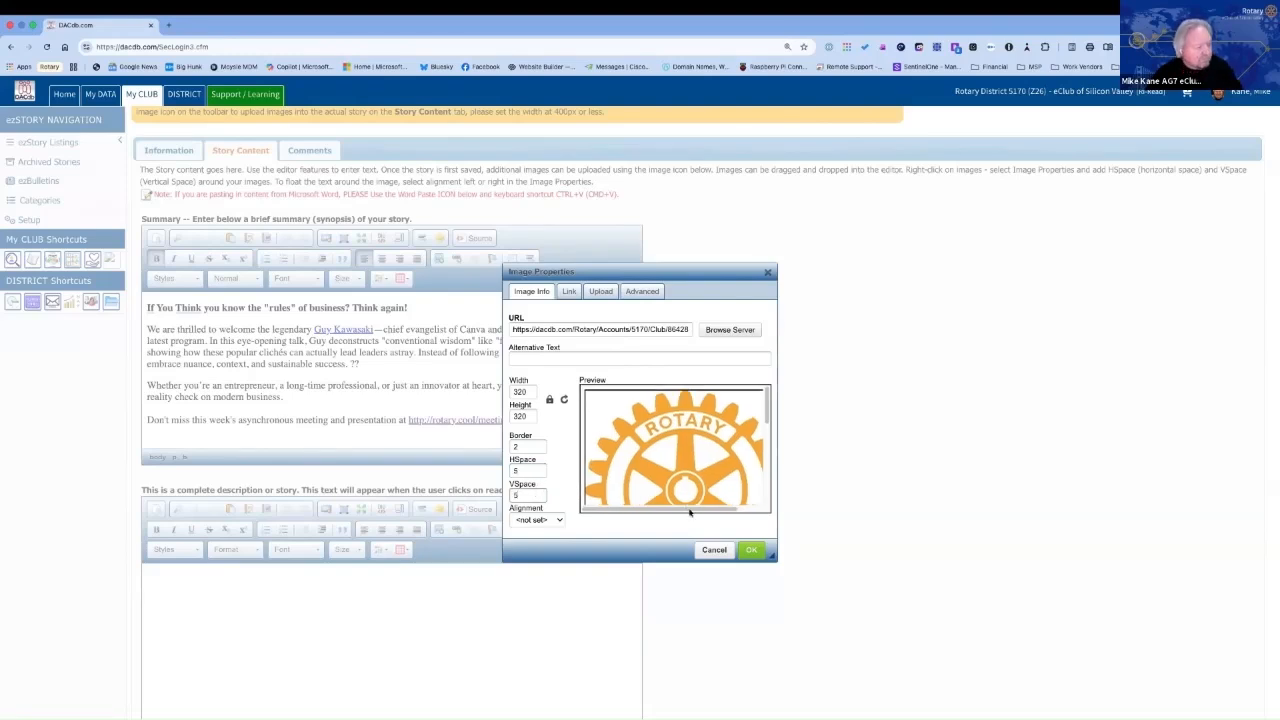
click(751, 550)
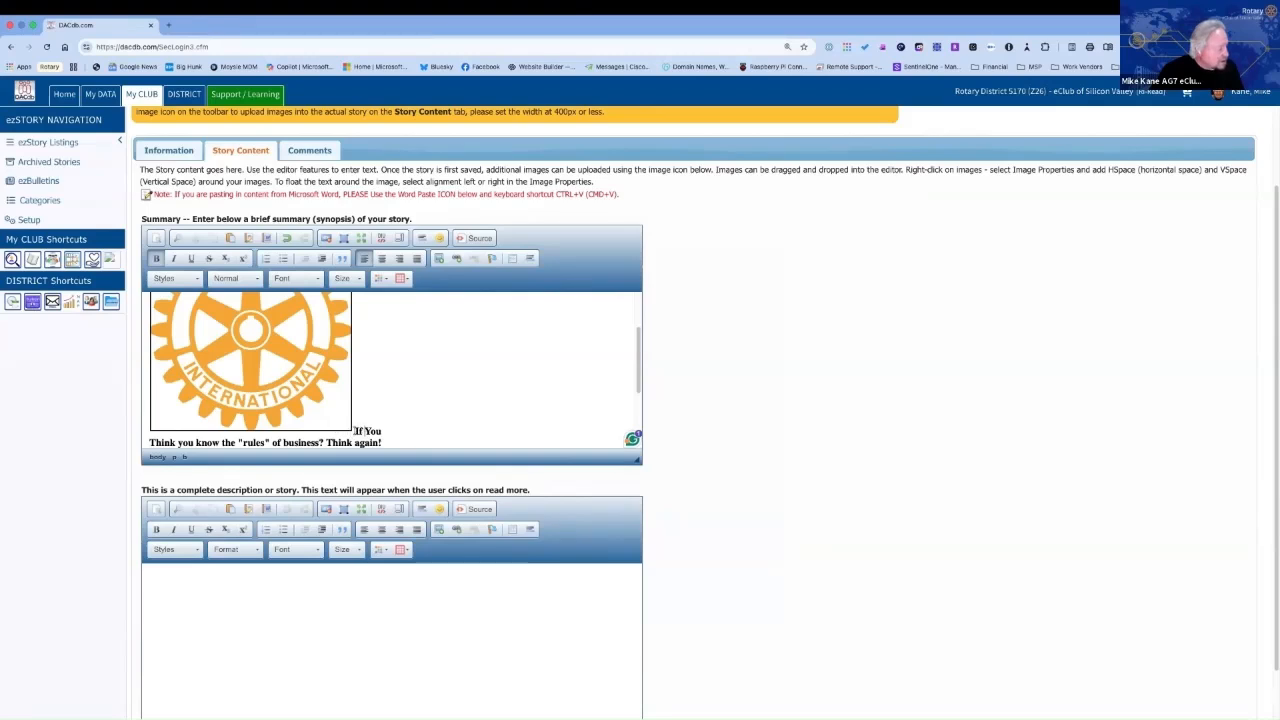
Step: Start a new line after the logo in the summary, and align the logo left and finally right
key(Return)
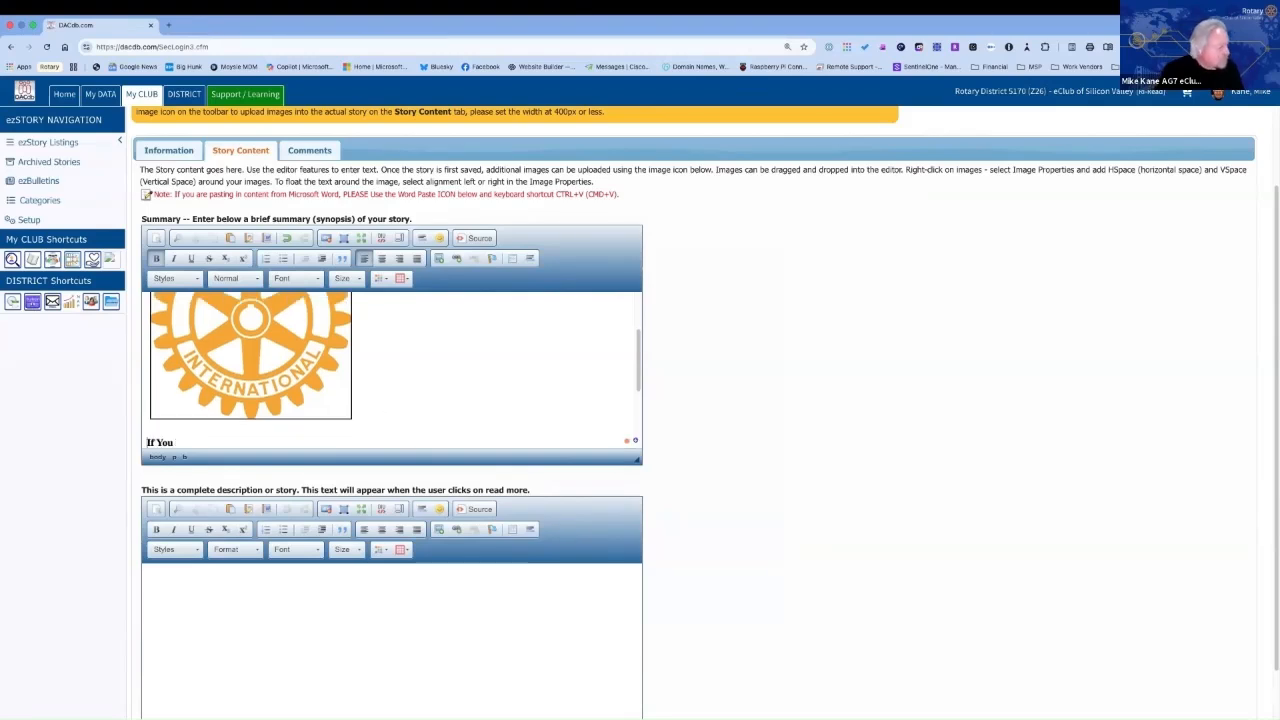
click(276, 362)
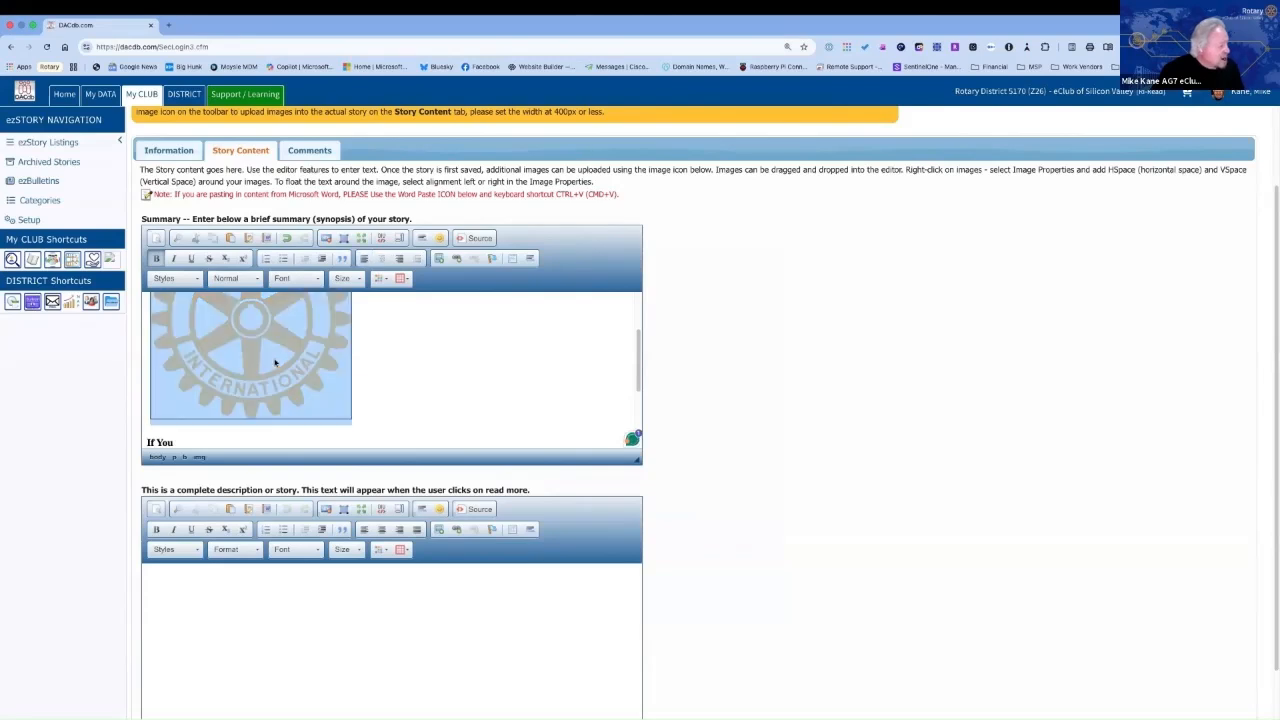
click(367, 259)
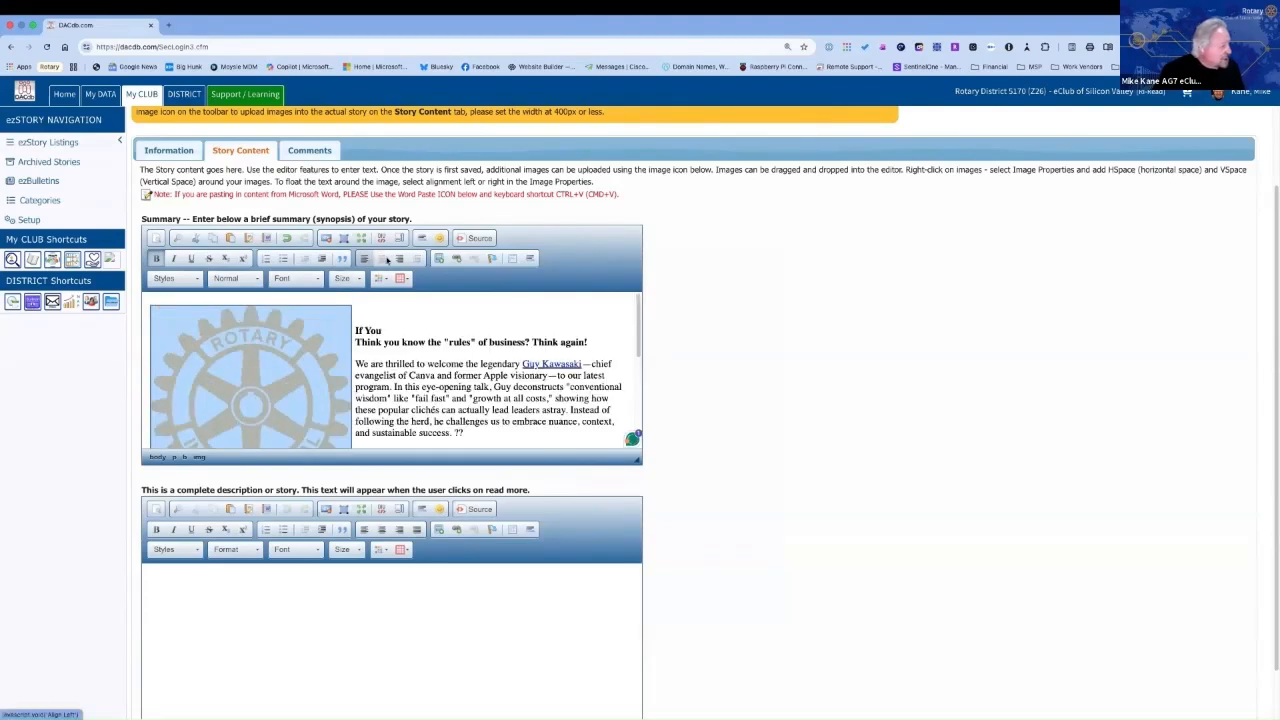
click(398, 259)
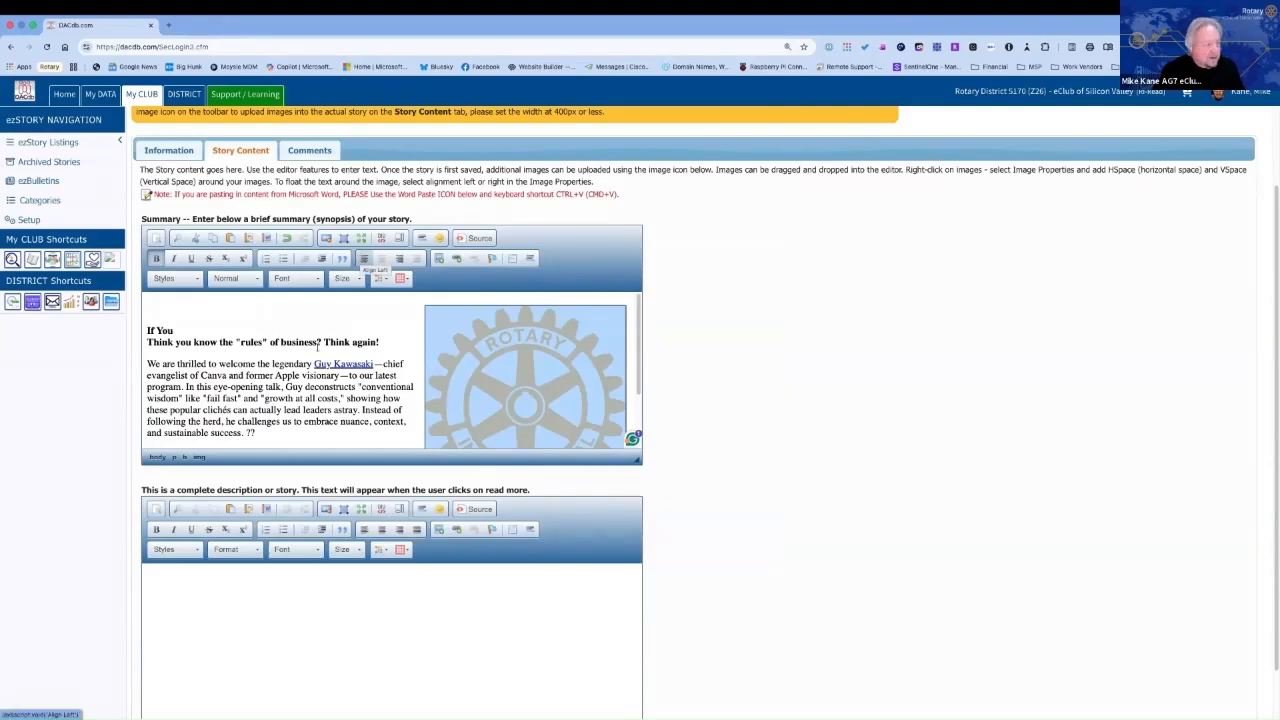
Step: Resize the summary logo to a width and height of 120
double_click(521, 381)
drag(528, 391, 494, 391)
text(120)
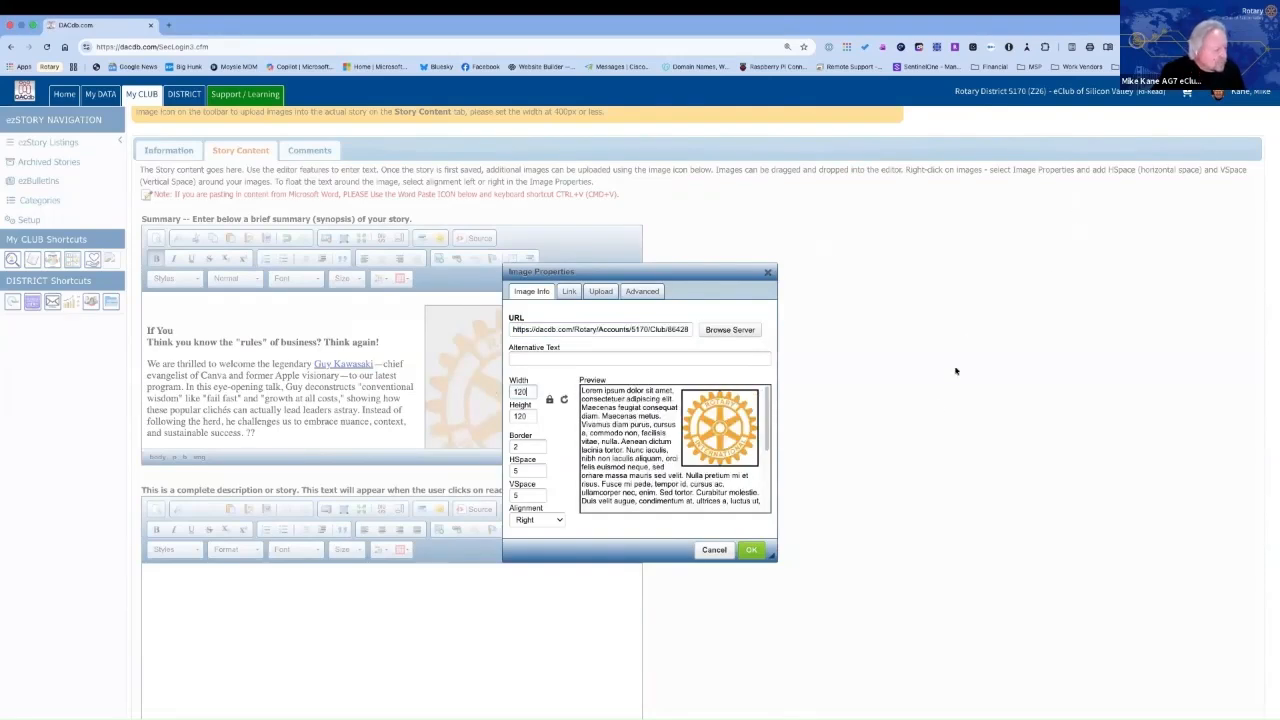
click(752, 550)
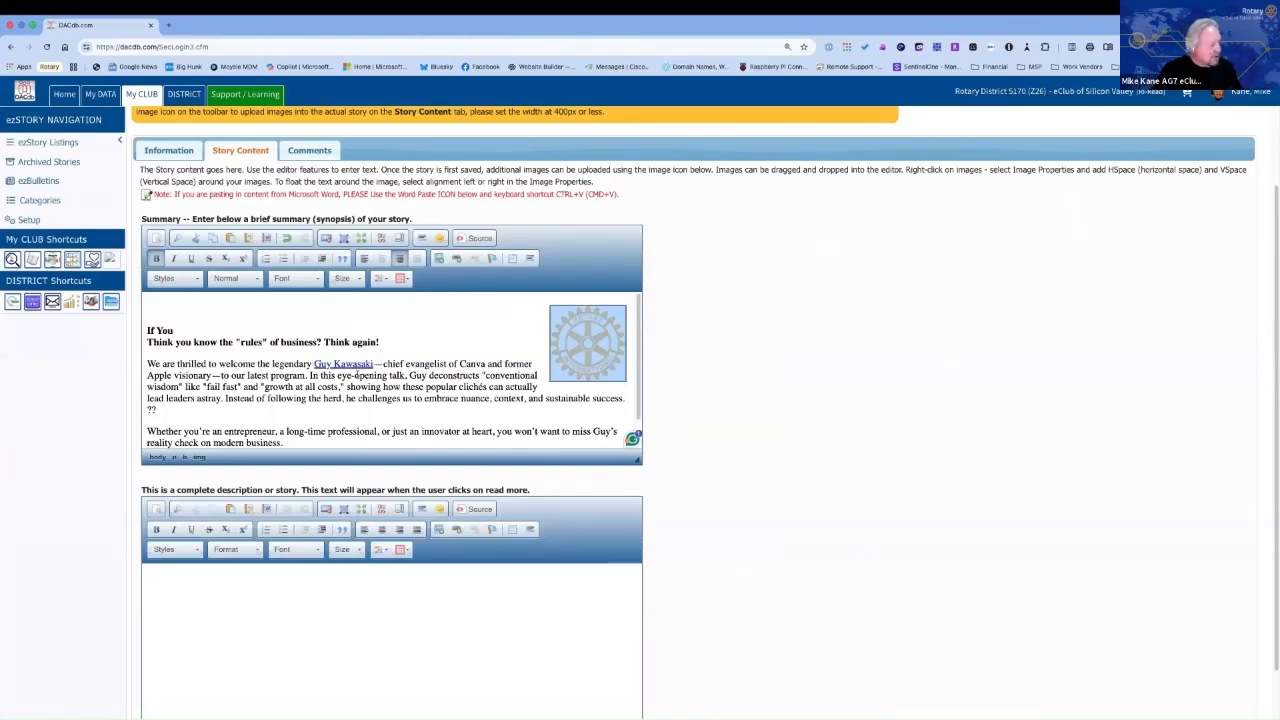
scroll(266, 404, down, 2)
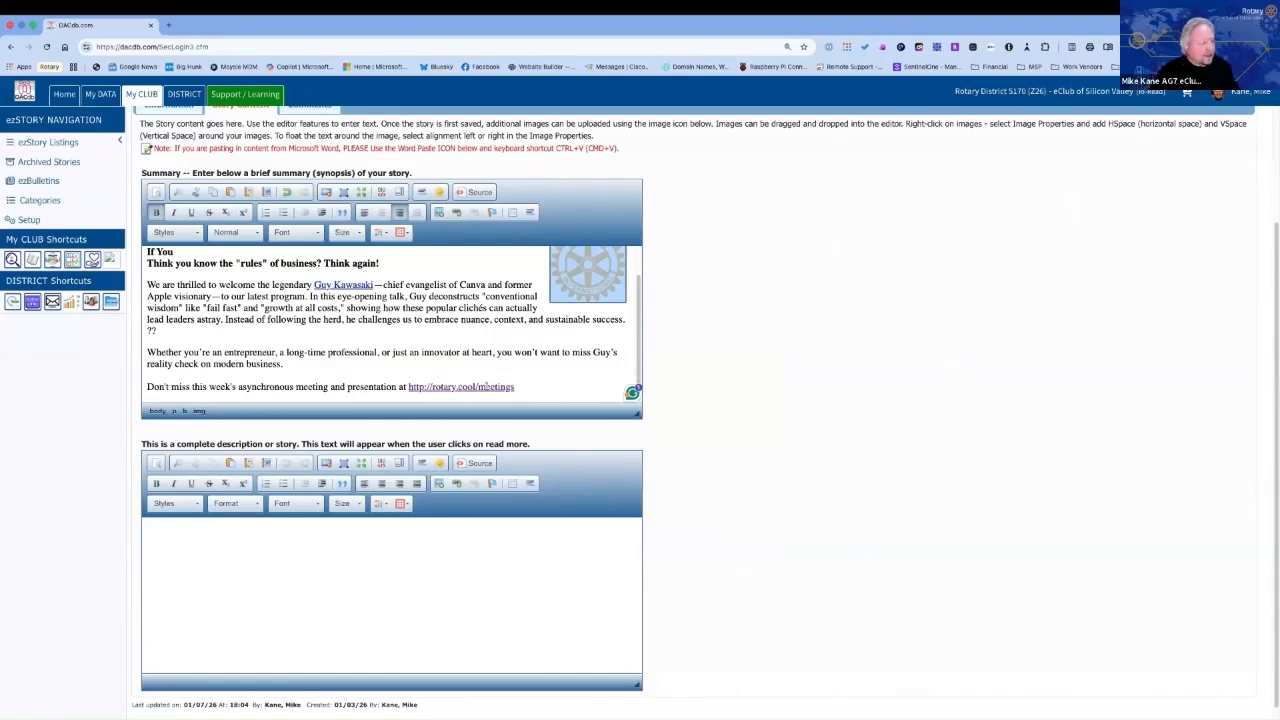
click(452, 213)
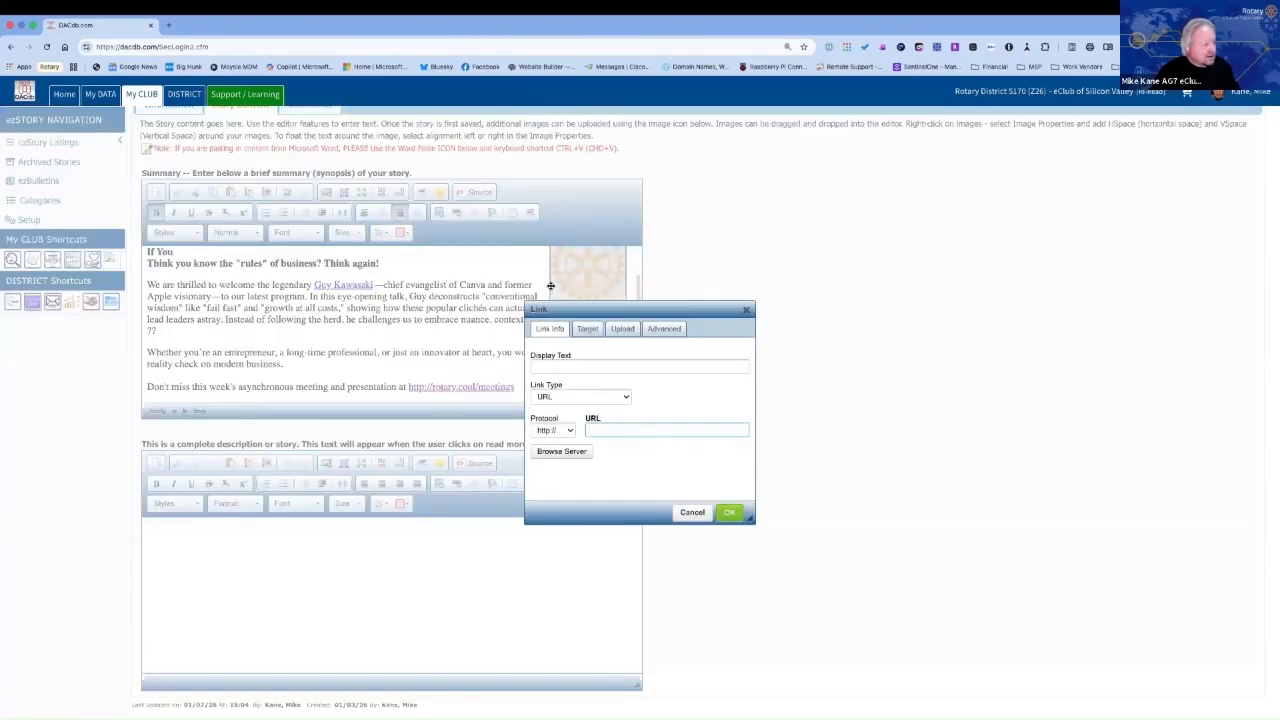
click(555, 366)
text(Clic)
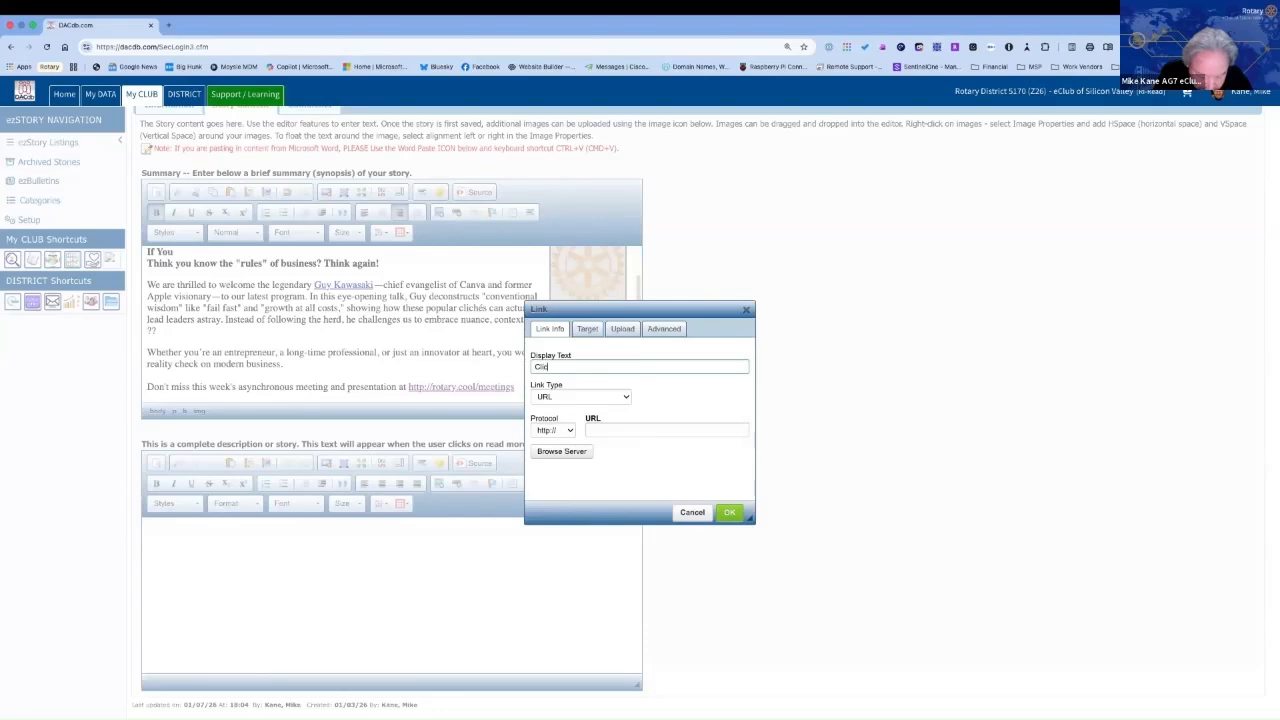
text(k here)
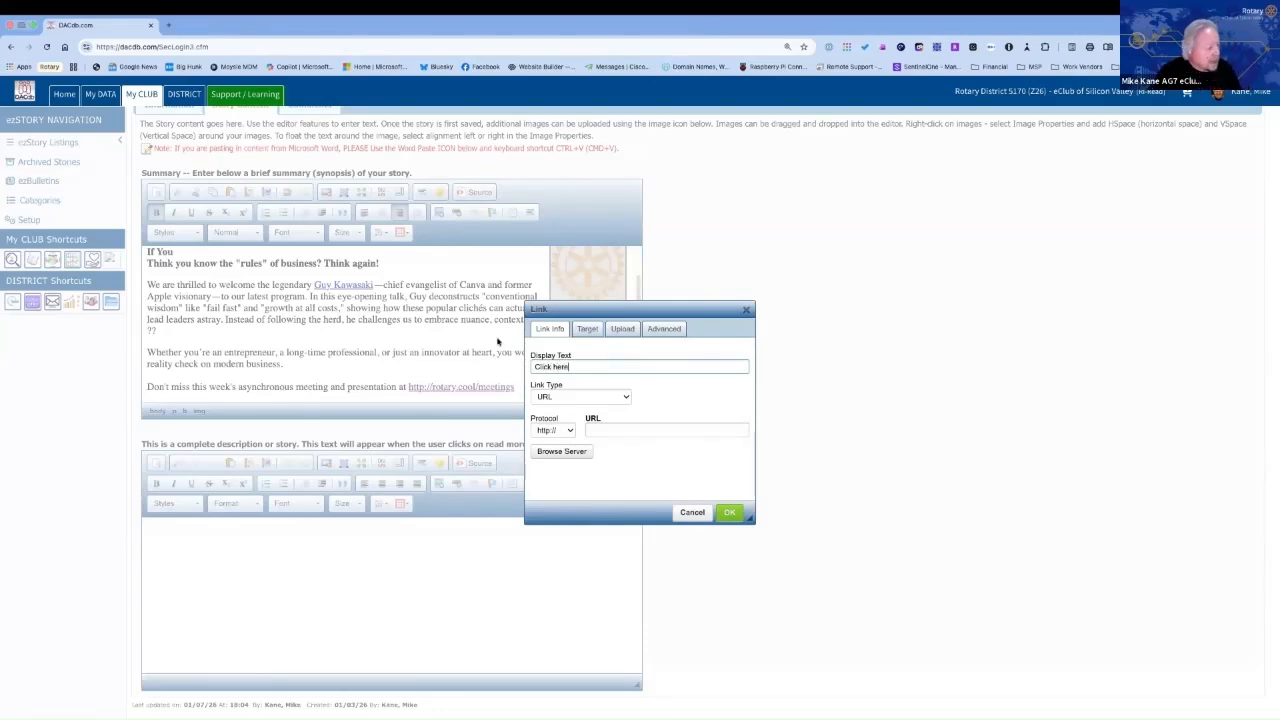
click(605, 427)
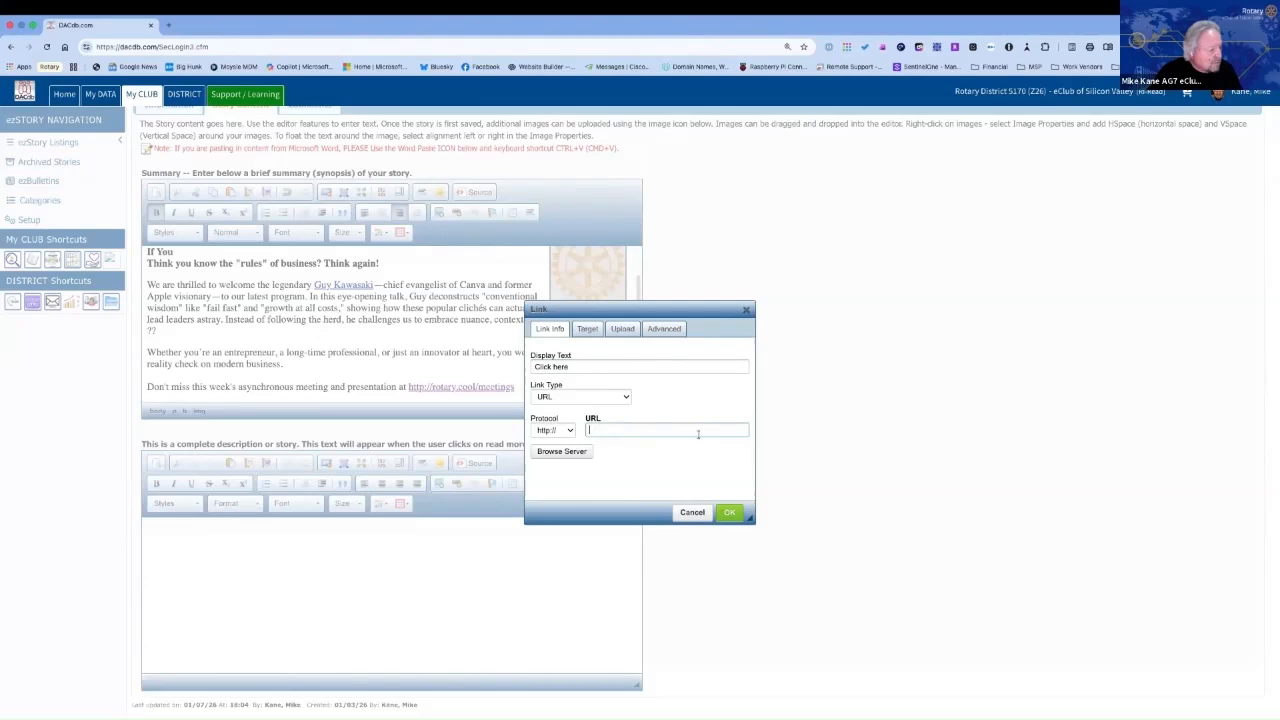
text(rotar)
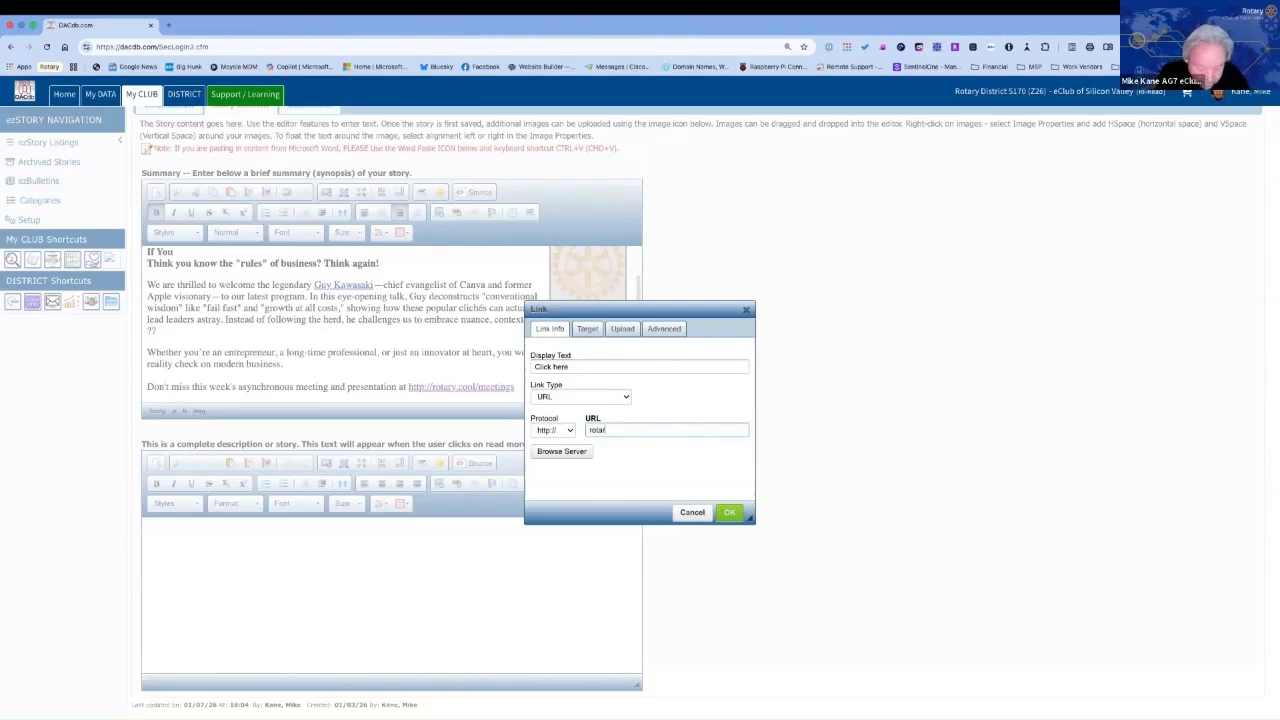
text(y.org)
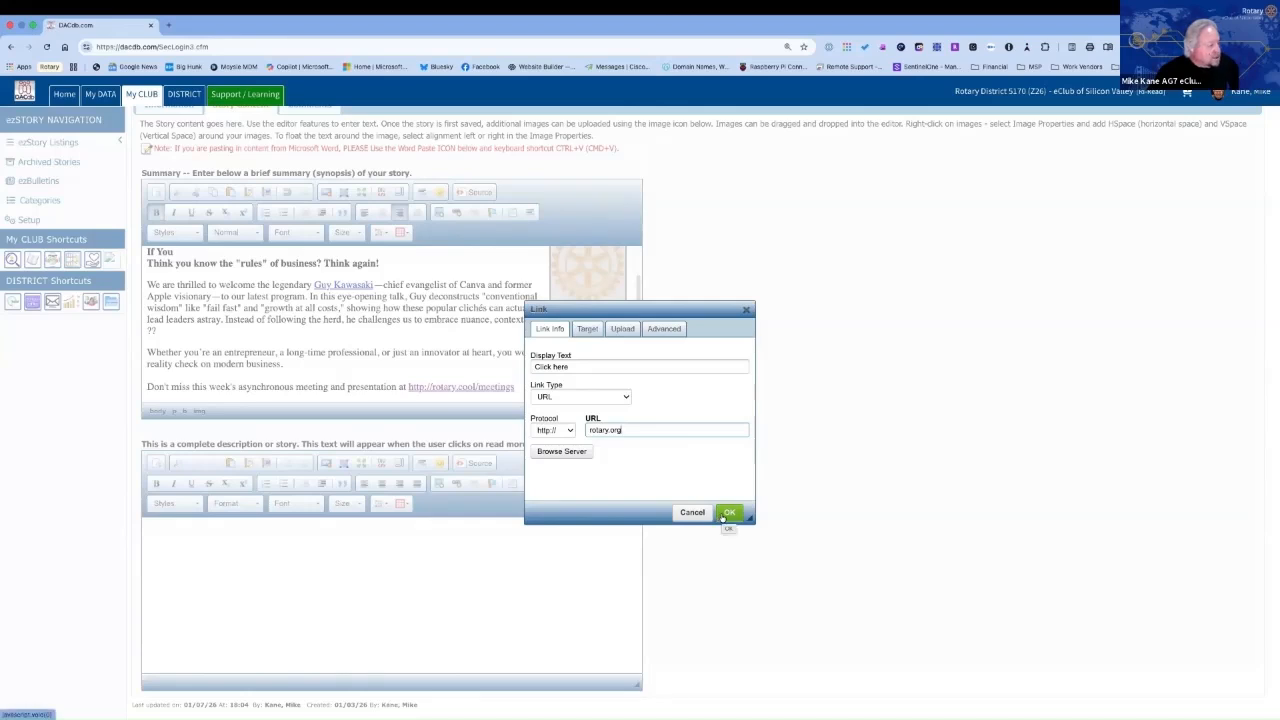
click(727, 514)
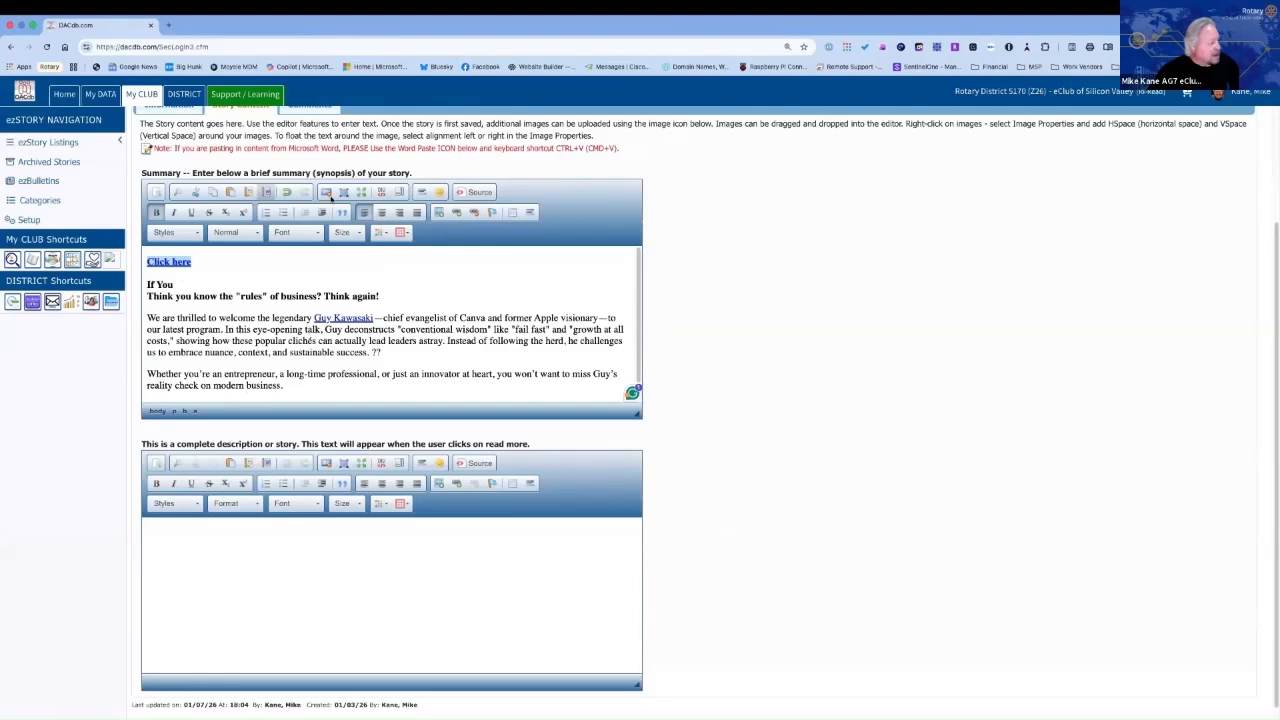
click(381, 212)
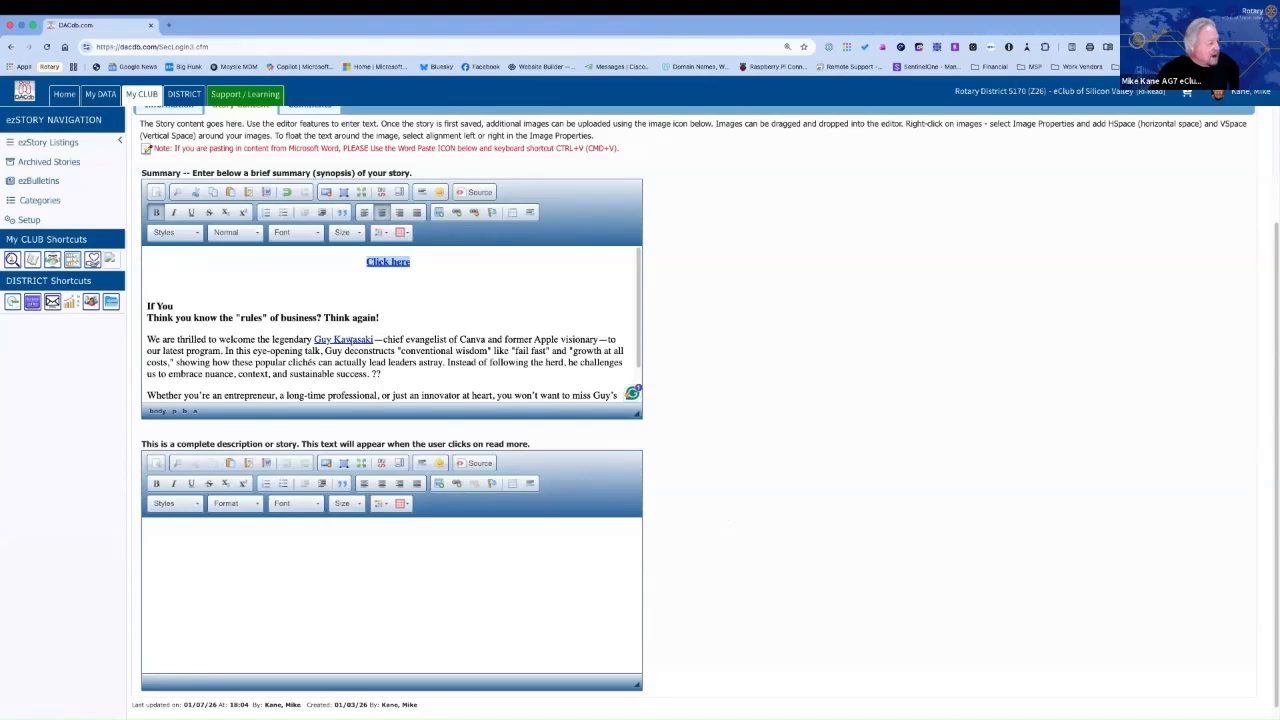
drag(313, 339, 375, 340)
click(438, 212)
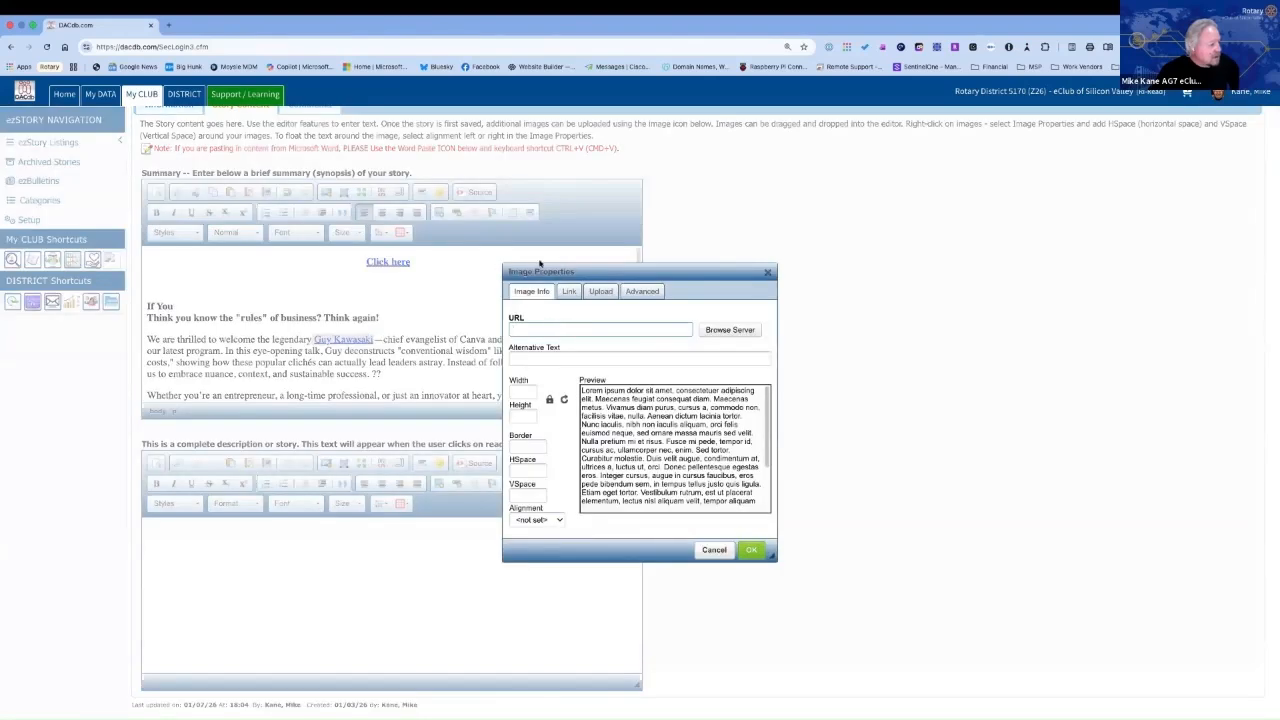
click(713, 550)
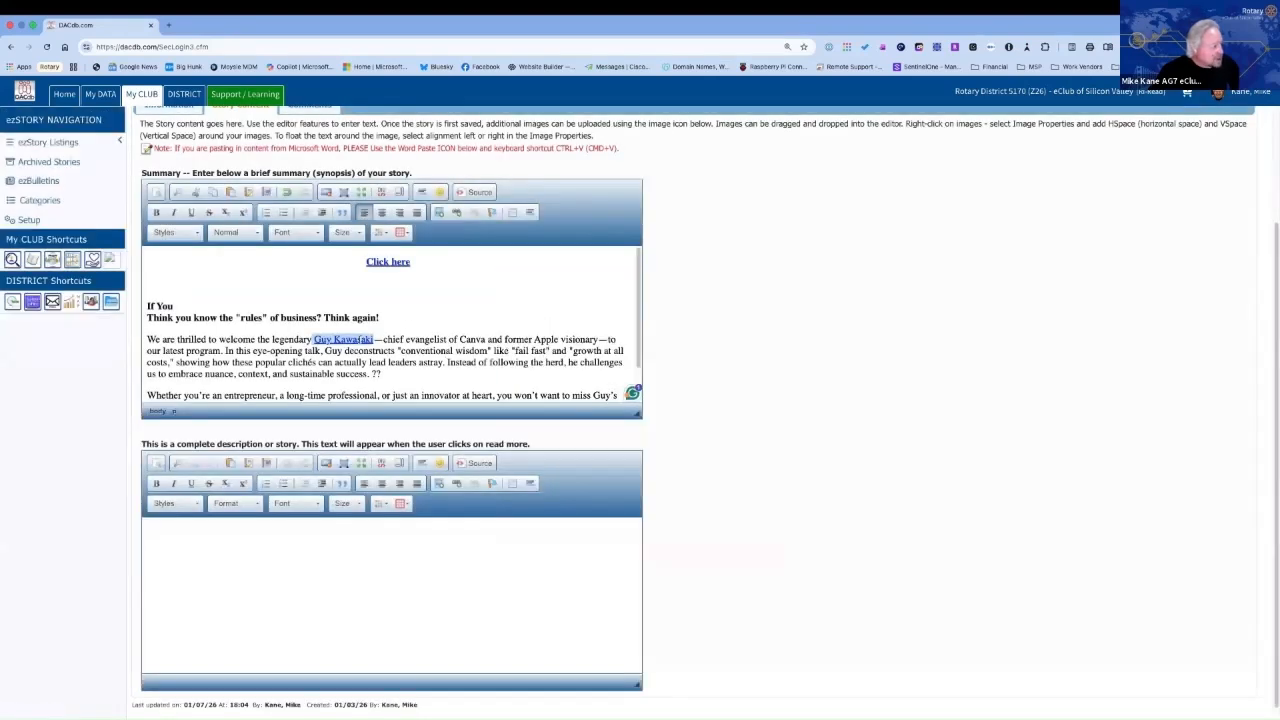
Step: Review the link settings of the "Guy Kawasaki" text in the summary, keeping its display text and URL
drag(315, 339, 376, 340)
click(453, 213)
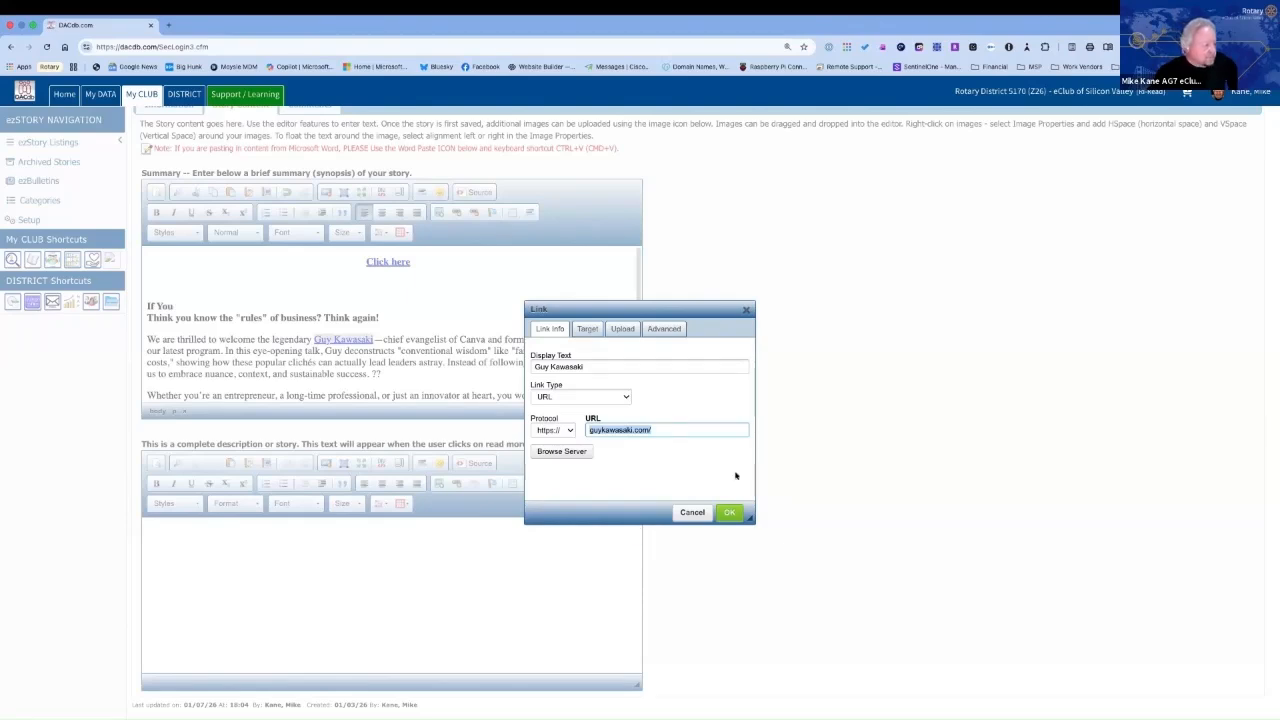
click(729, 513)
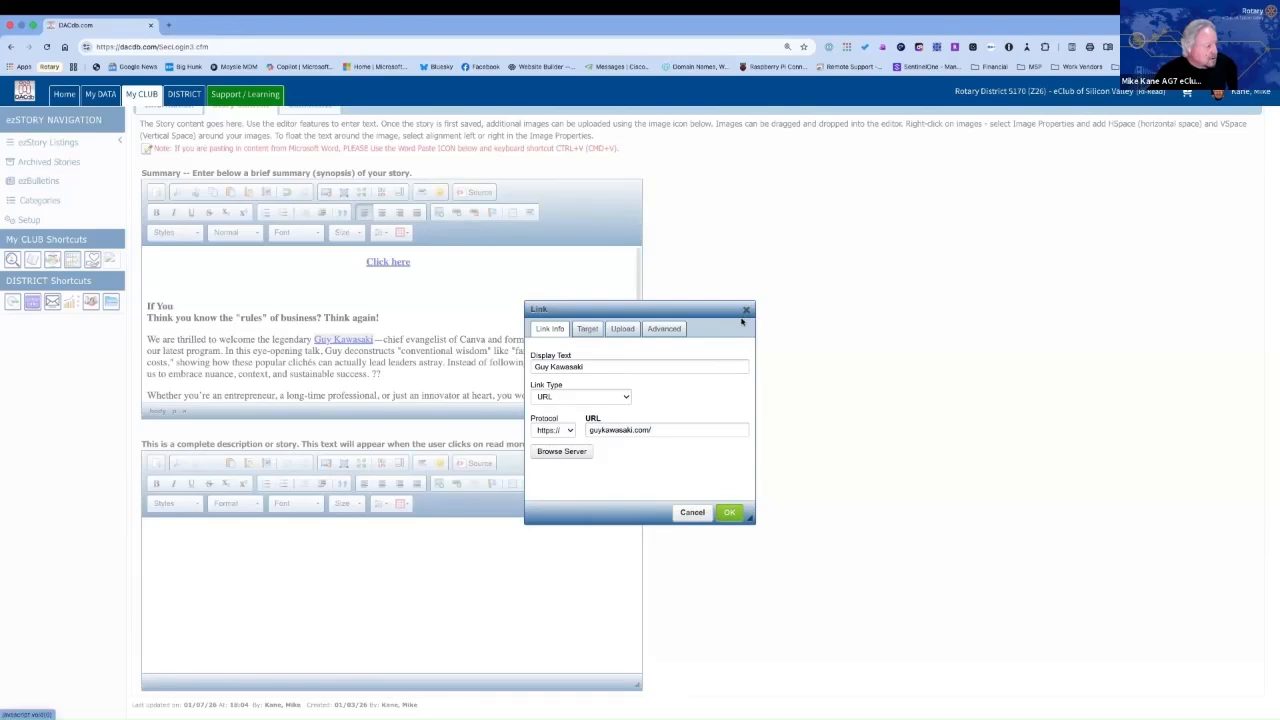
click(729, 512)
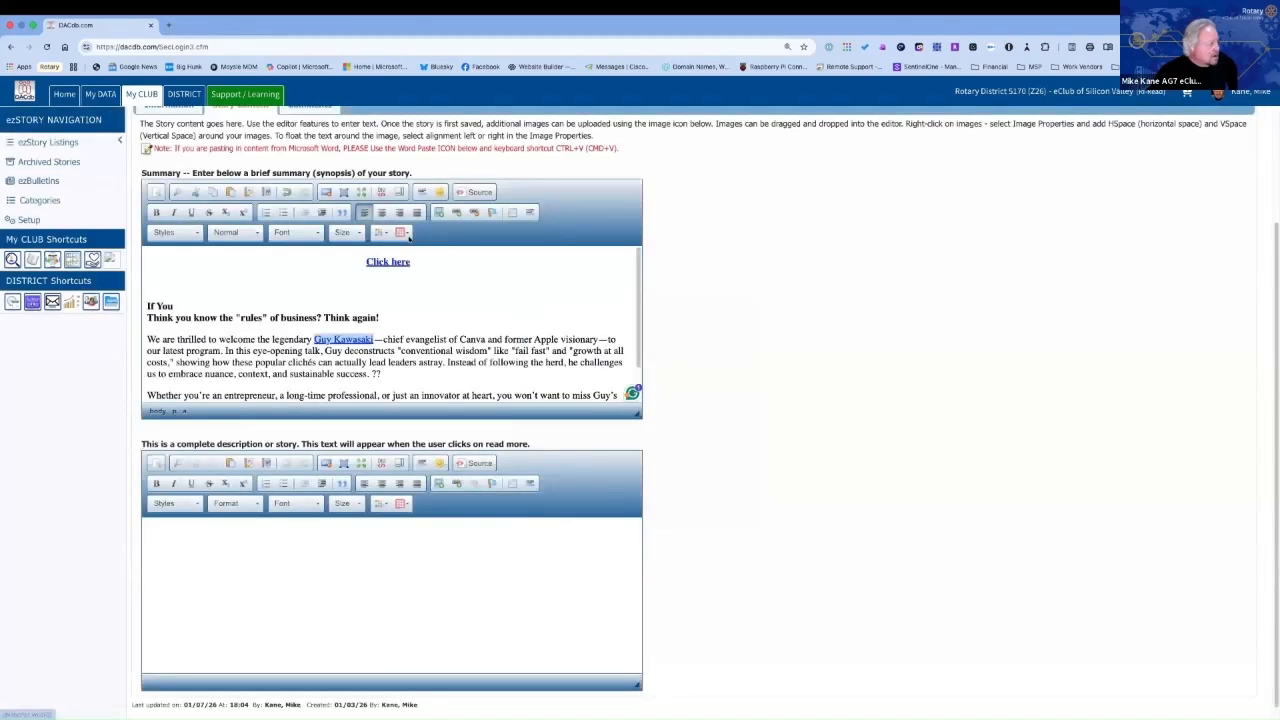
Step: Look through the available styles, paragraph formats, fonts and font sizes for the summary text without applying any
click(165, 235)
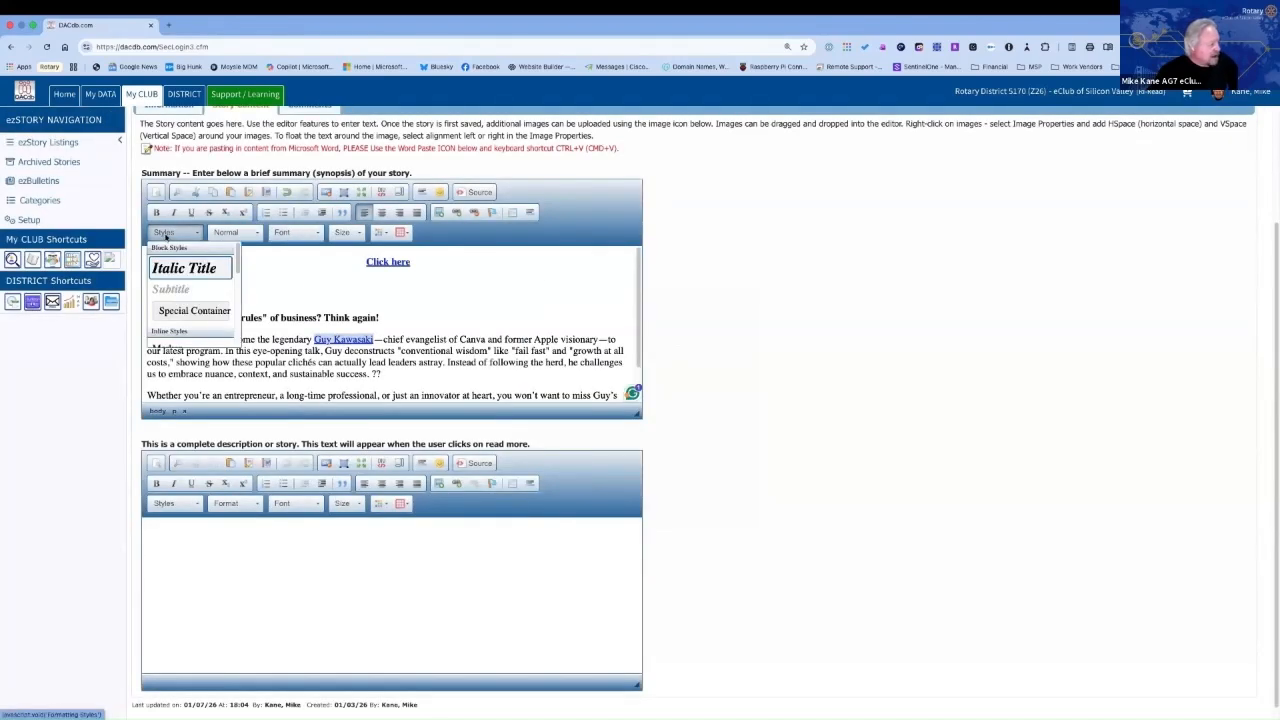
click(165, 235)
click(222, 233)
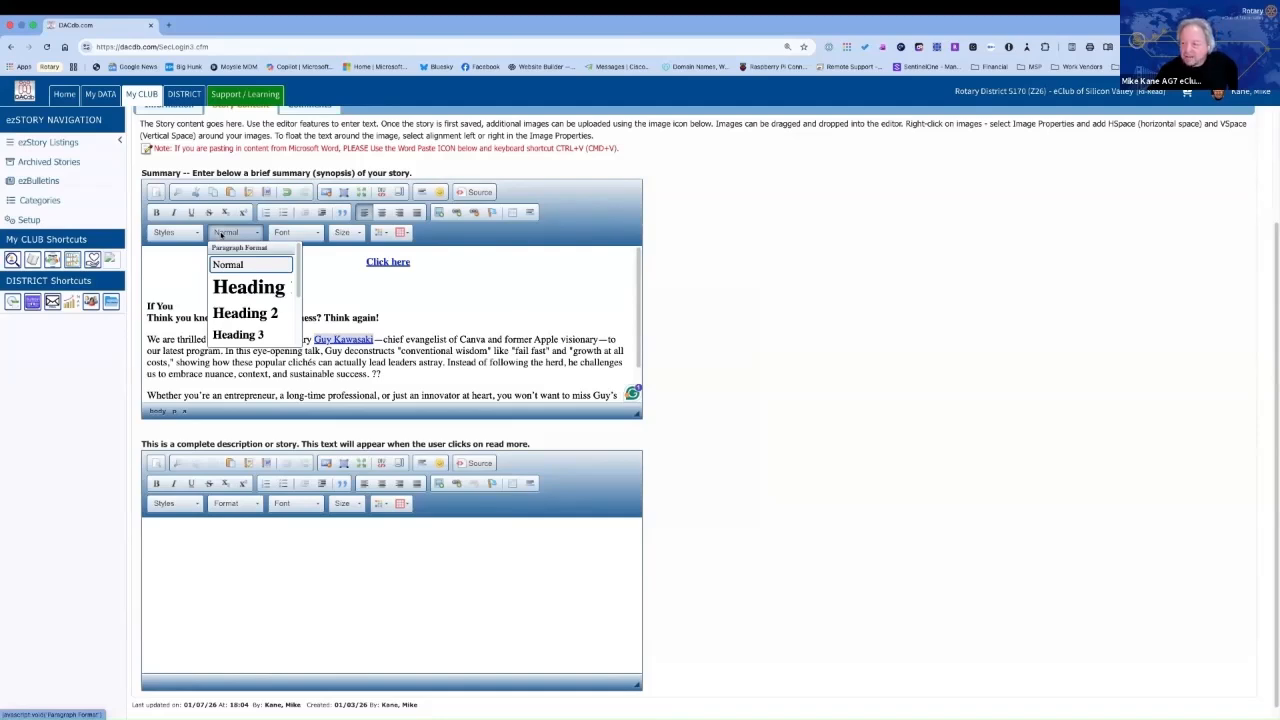
click(281, 231)
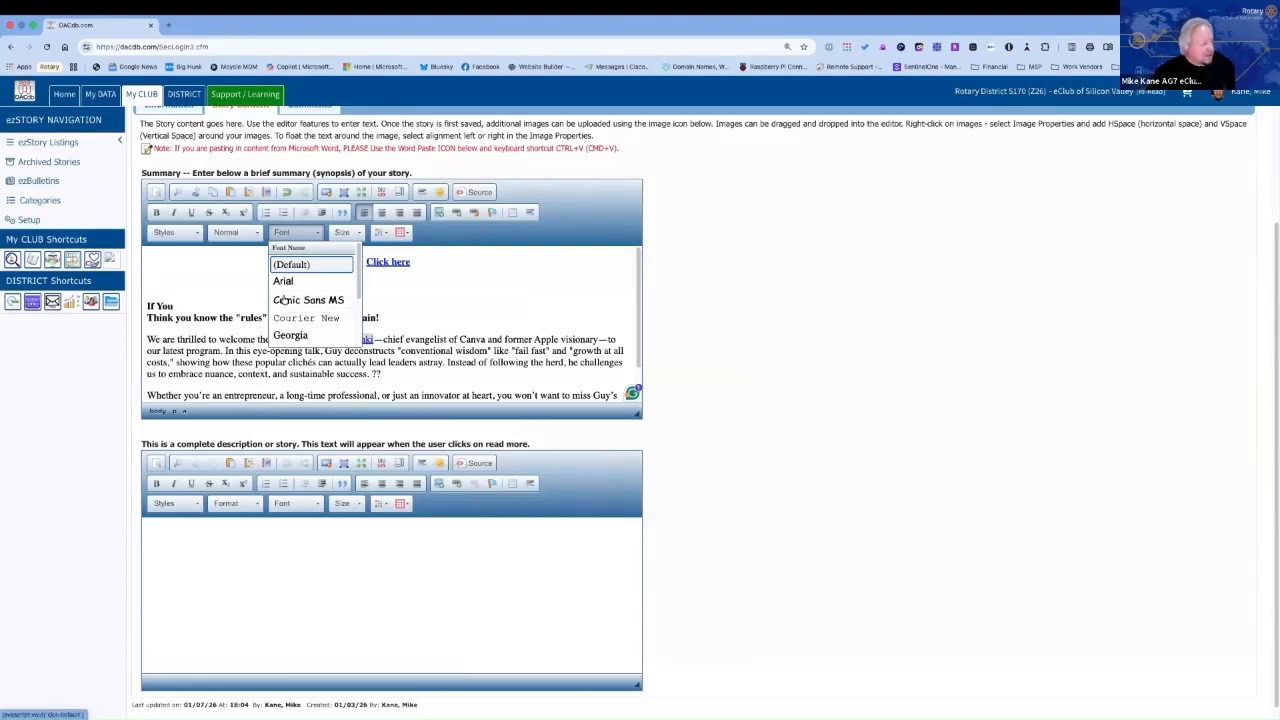
click(338, 234)
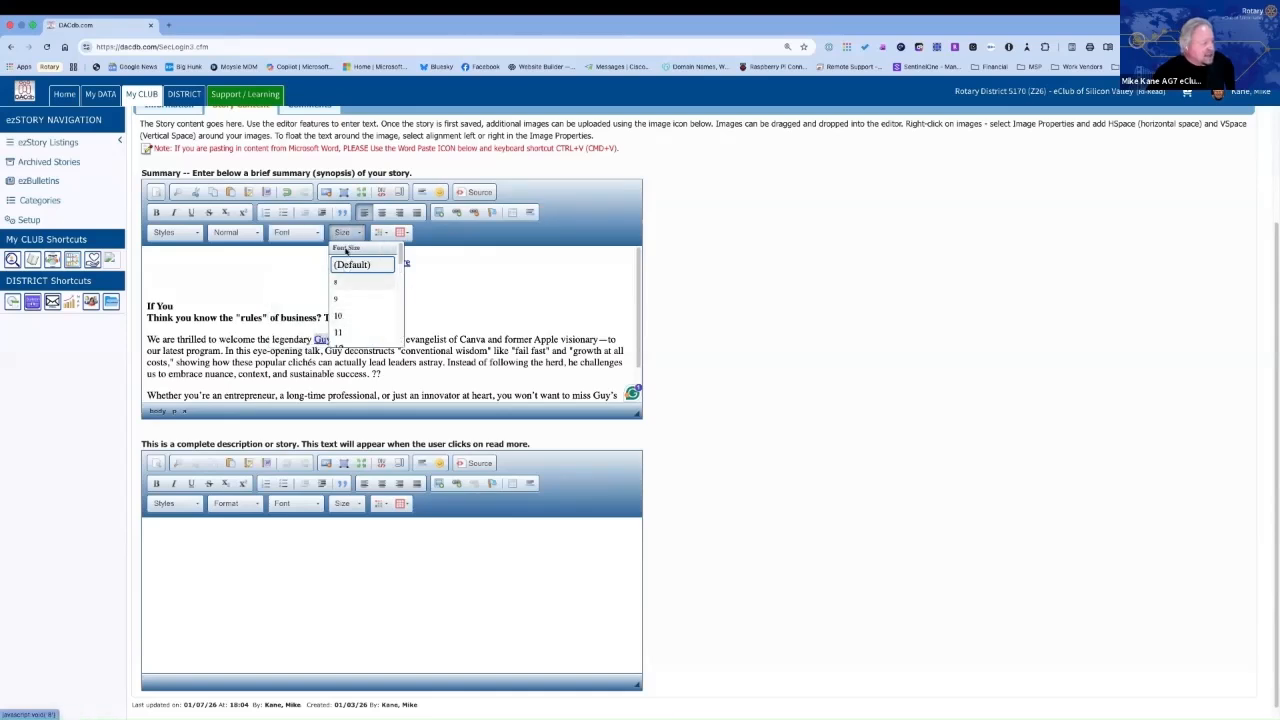
click(343, 232)
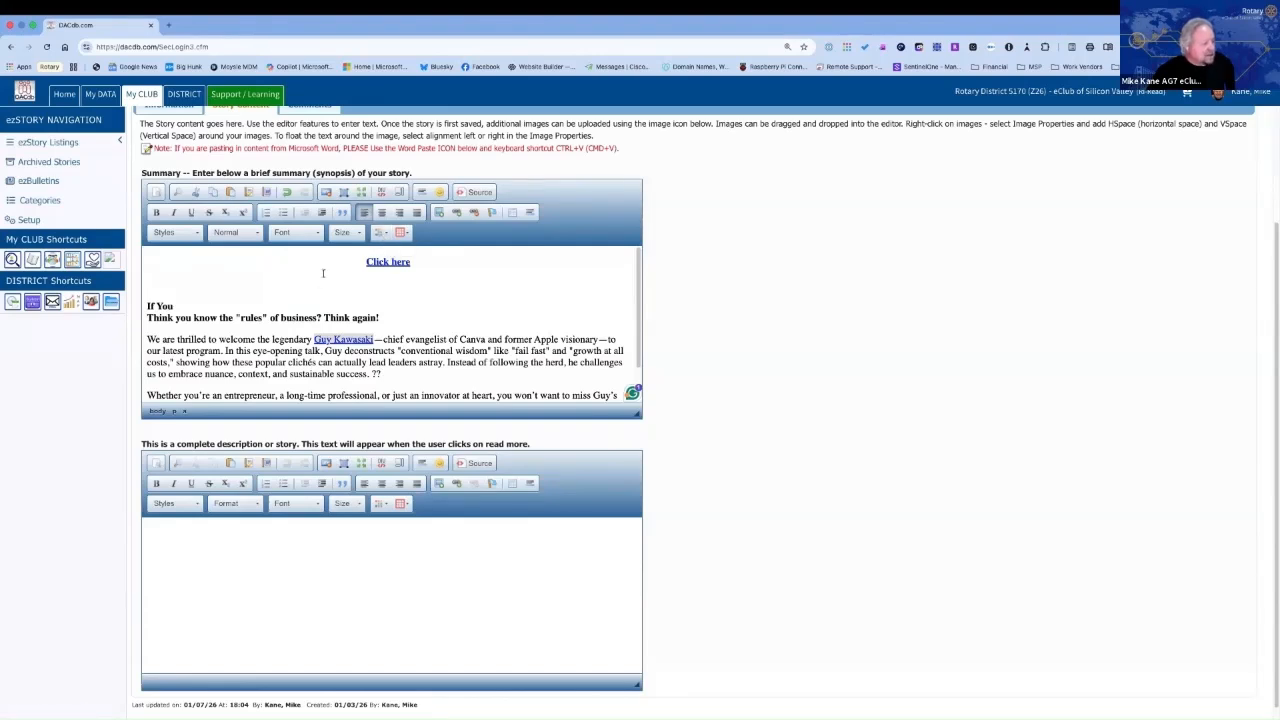
Step: Color the text of the line "Think you know the "rules" of business? Think again!" green
drag(147, 318, 380, 318)
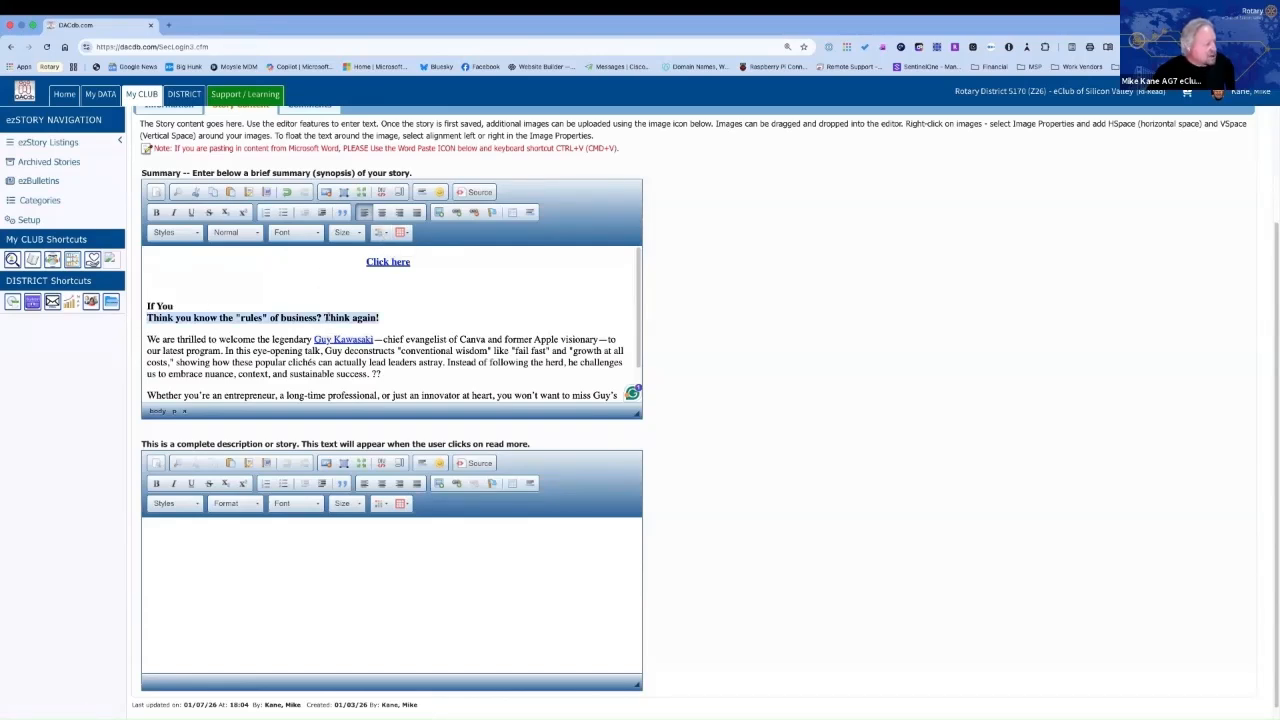
click(379, 232)
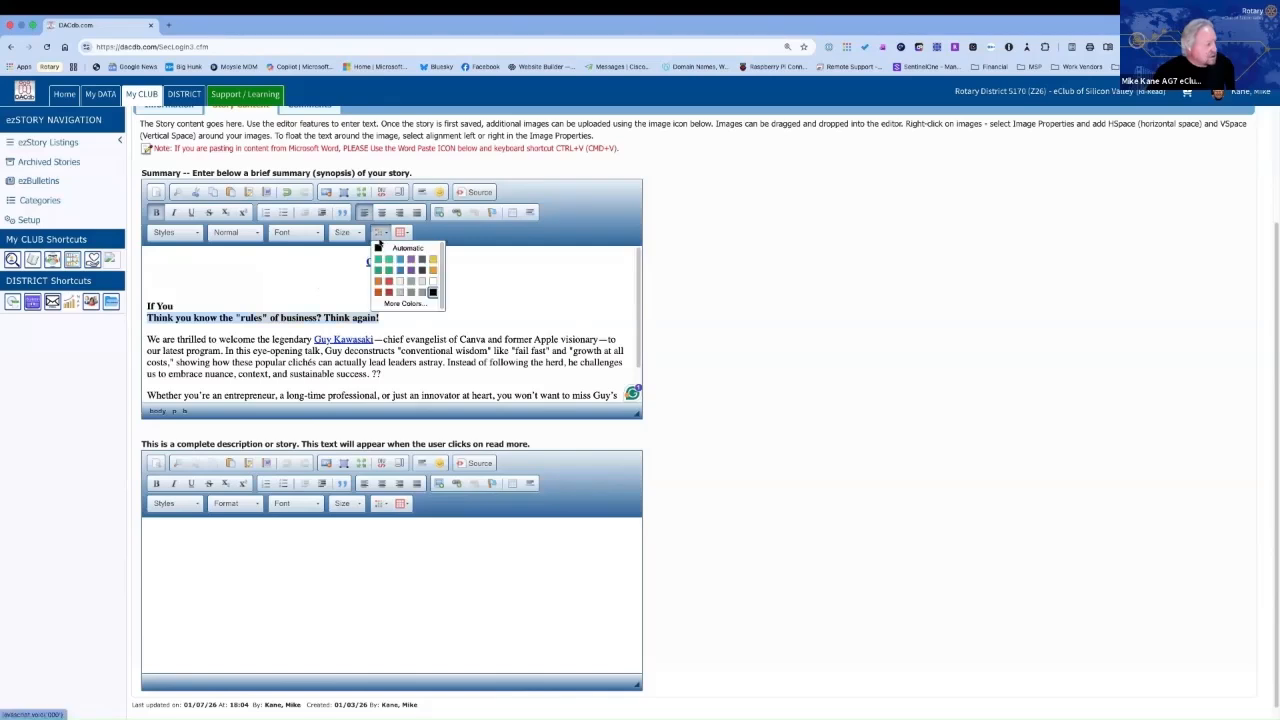
click(379, 260)
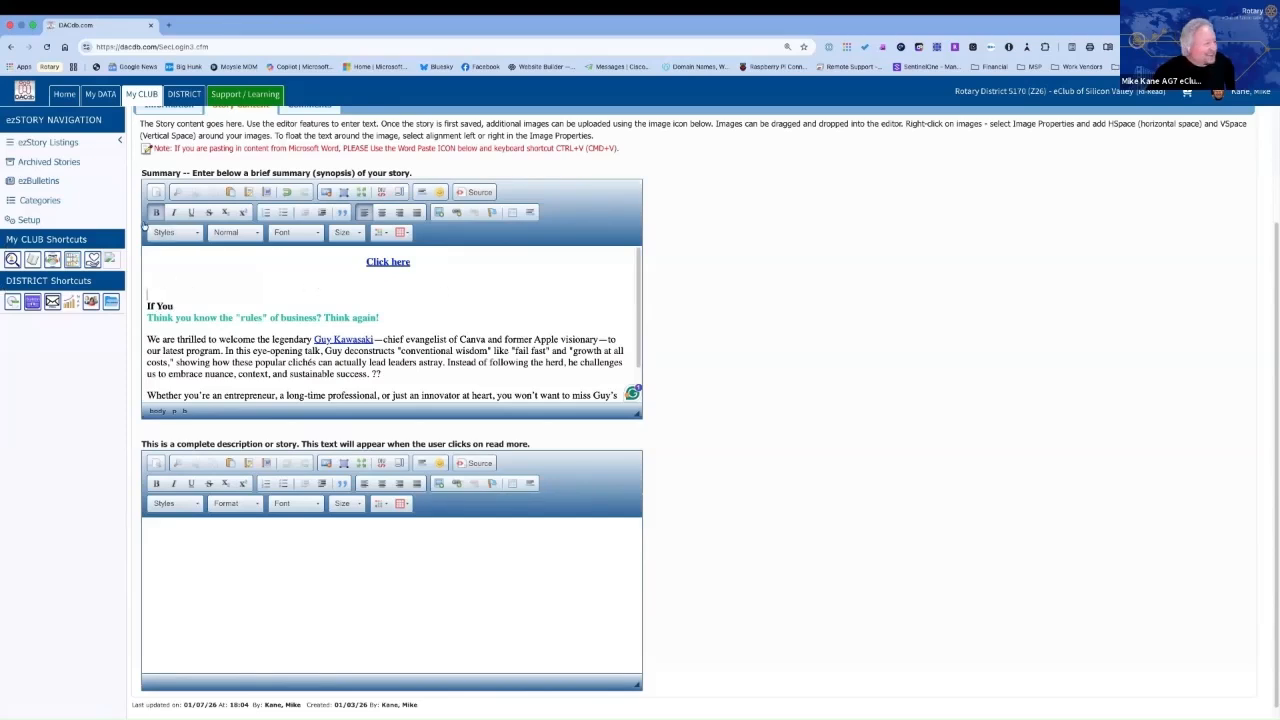
Step: Reset the "Think you know the "rules" of business?" line's text color to Automatic and give it a green background color
drag(388, 318, 147, 318)
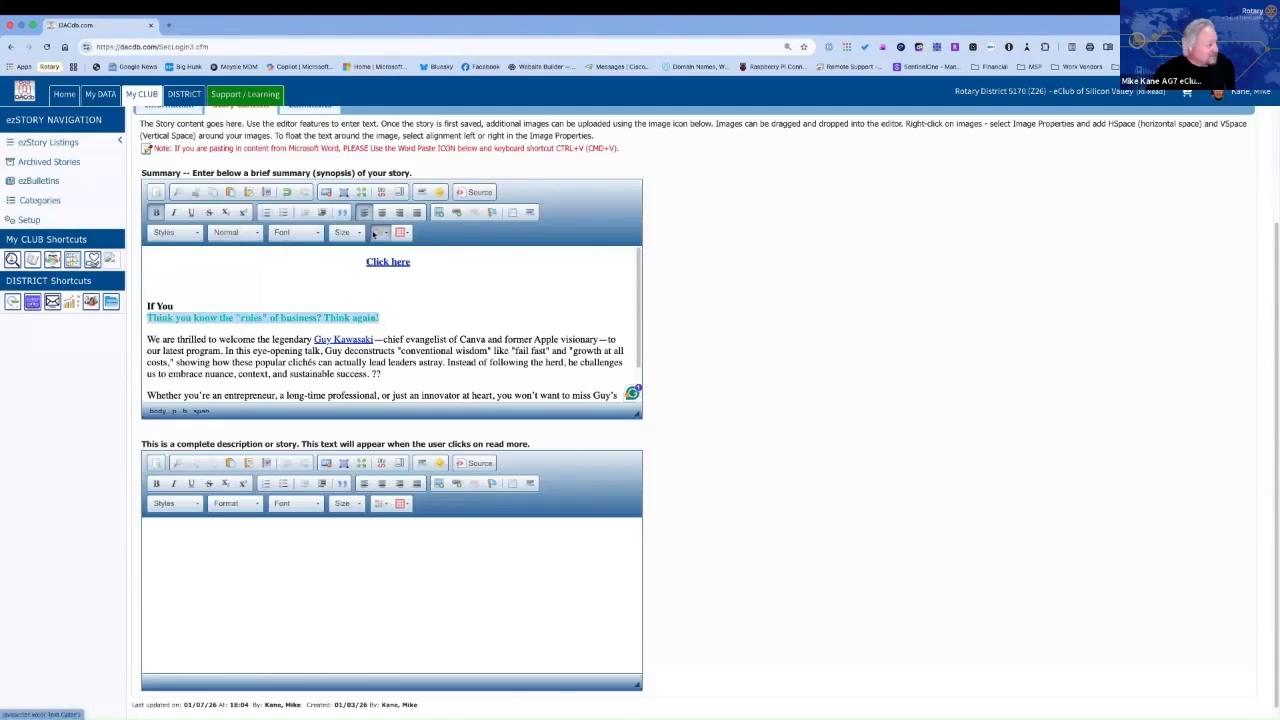
click(377, 232)
click(381, 248)
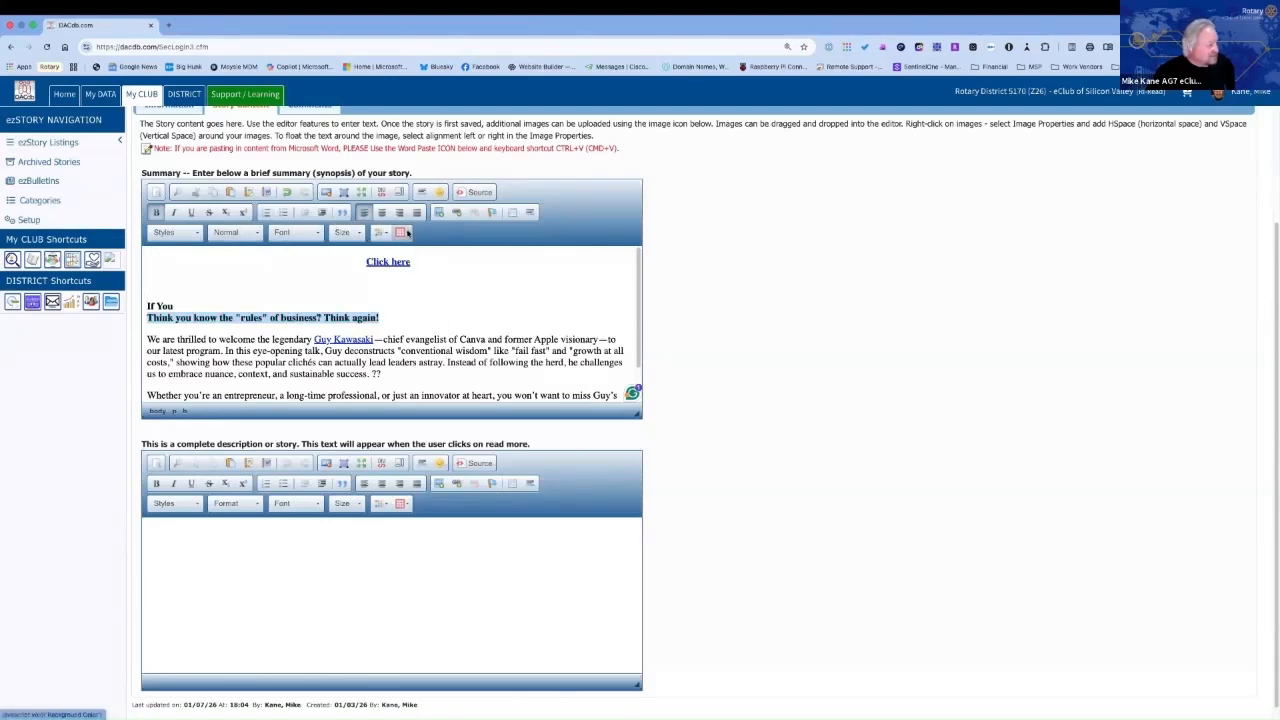
click(402, 232)
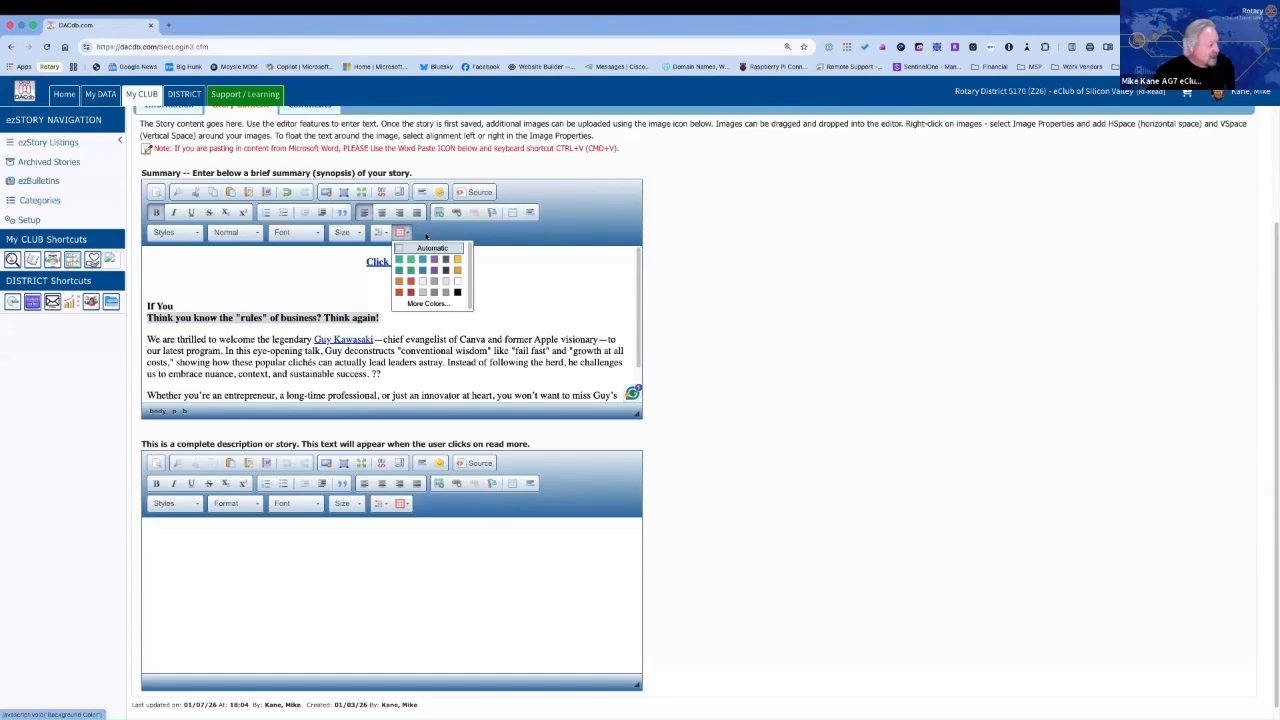
click(399, 259)
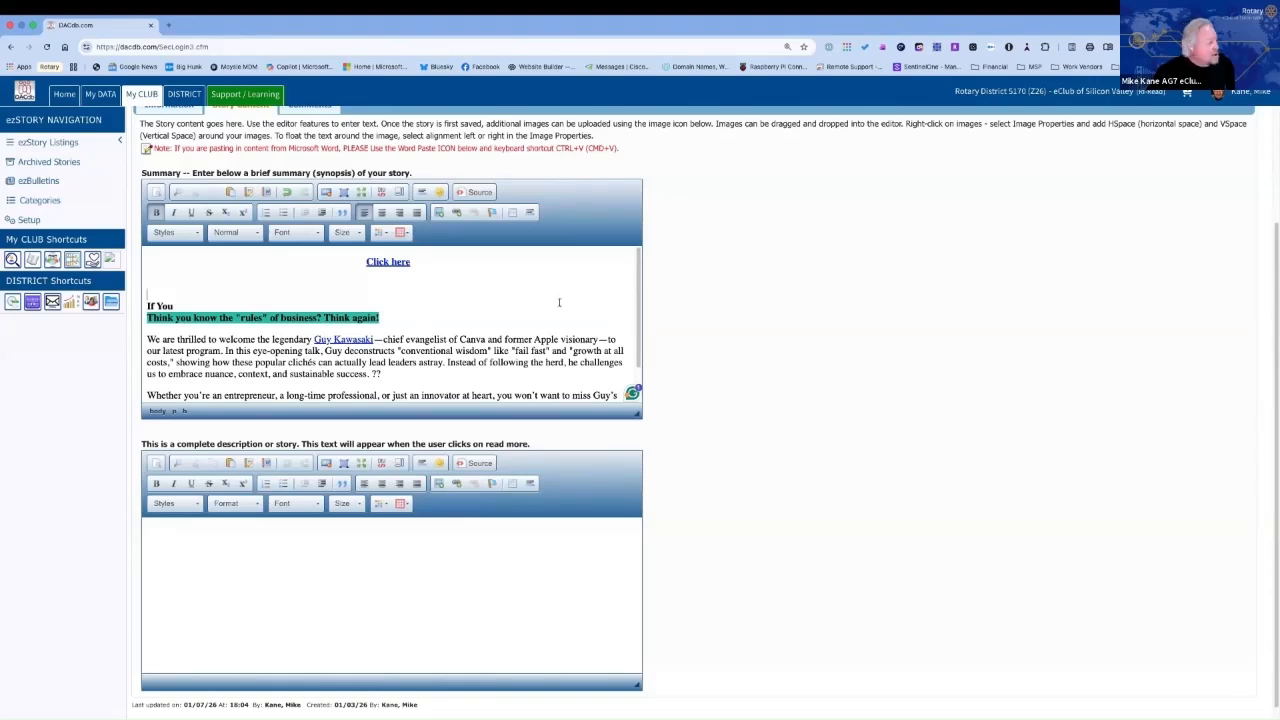
Step: Create a three-item empty numbered list above "If You" and turn its third item into a bullet
click(265, 212)
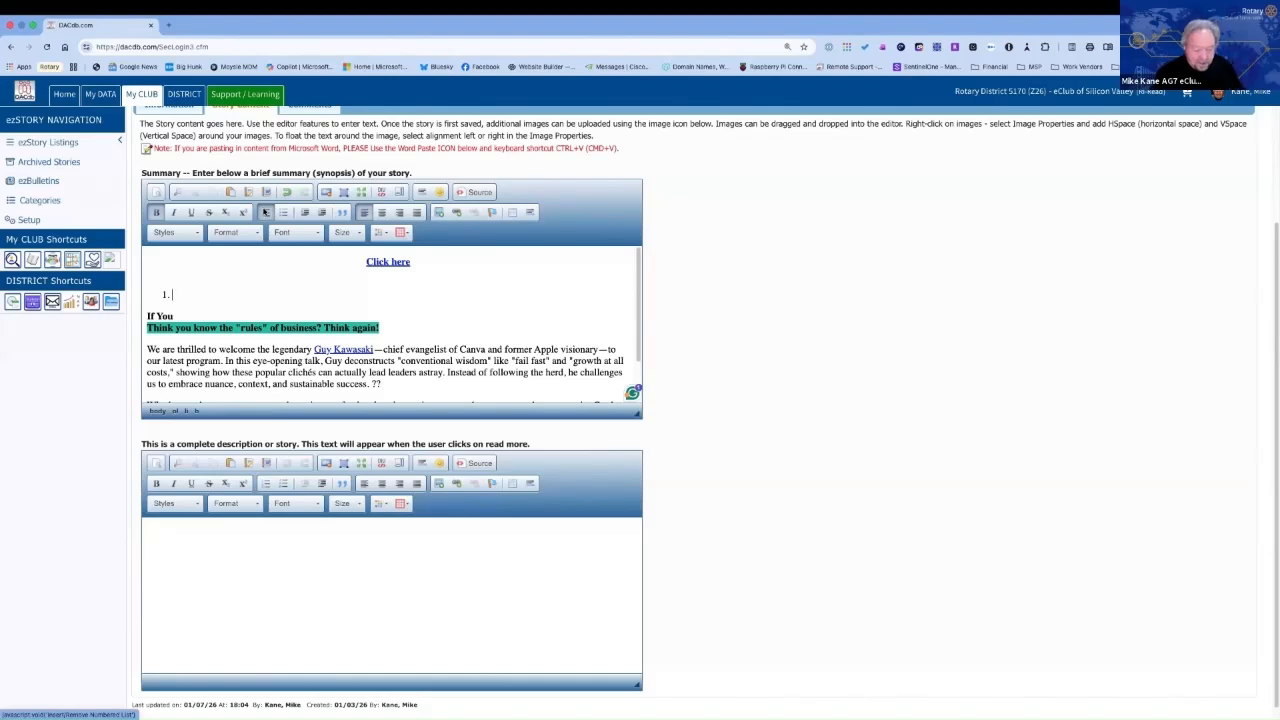
key(Return)
key(Return)
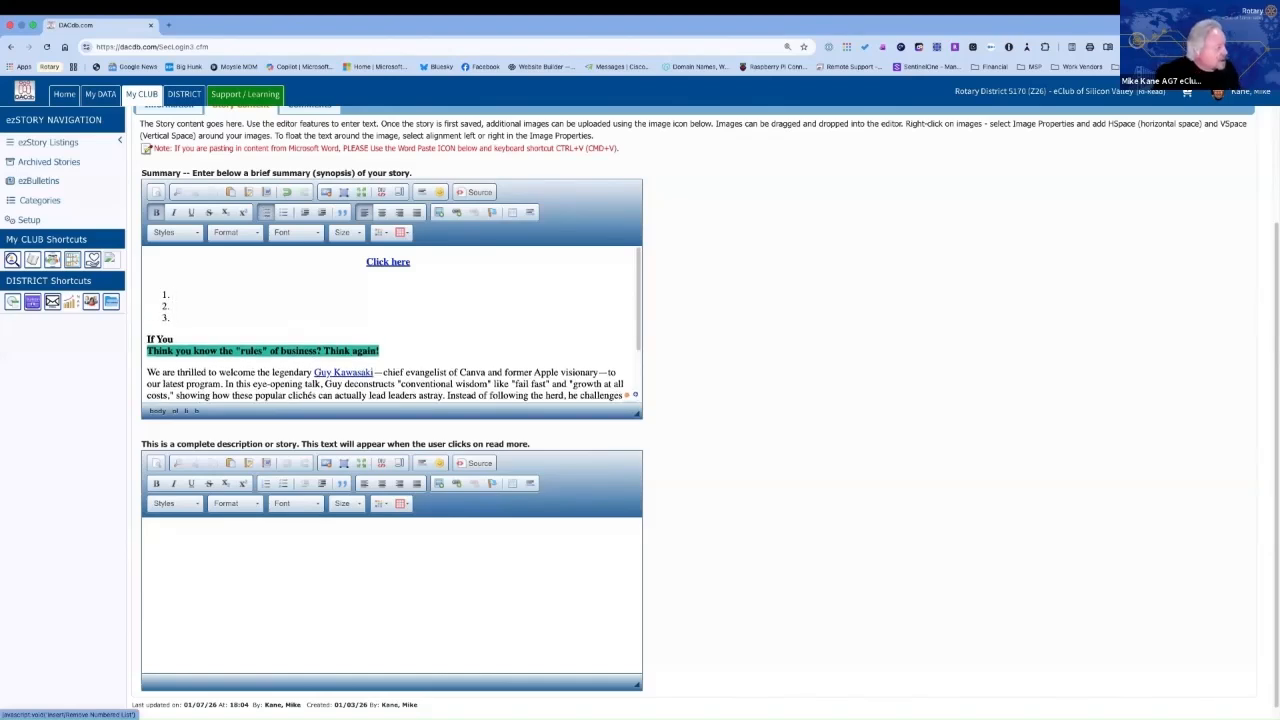
click(284, 213)
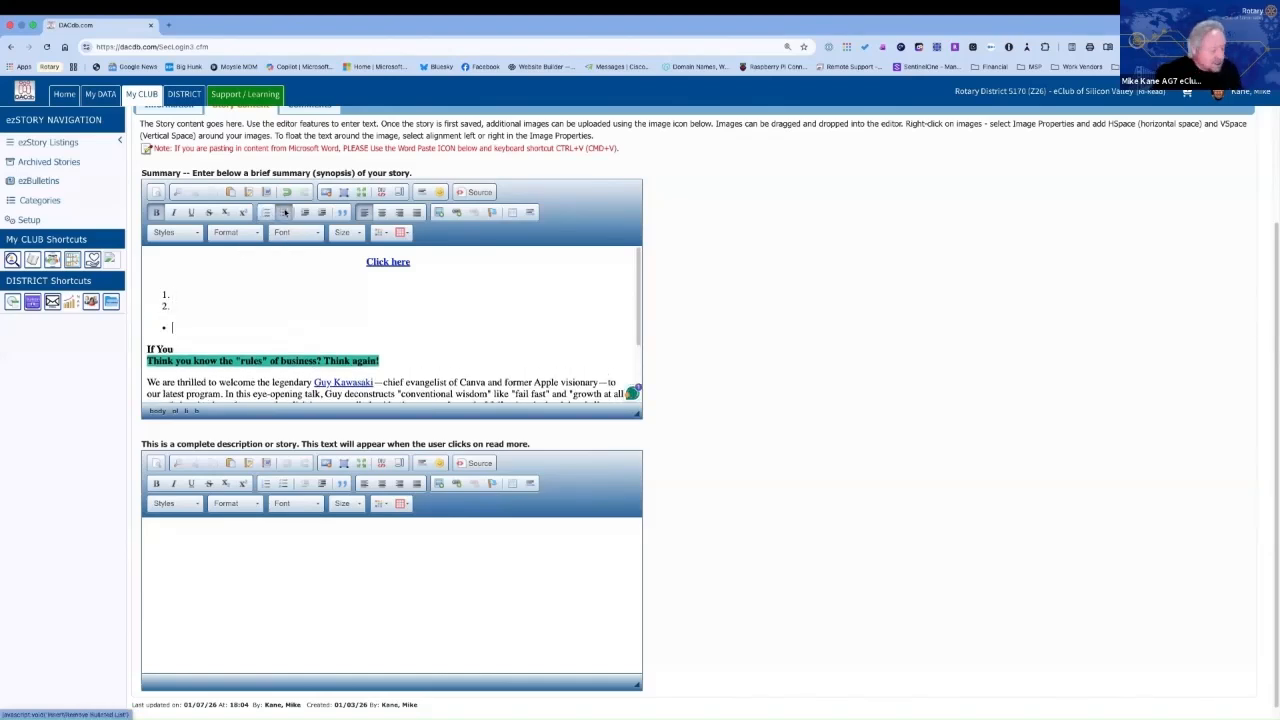
Step: Add two more empty bullets to the bulleted list above "If You" and format the list as a block quote
key(Return)
key(Return)
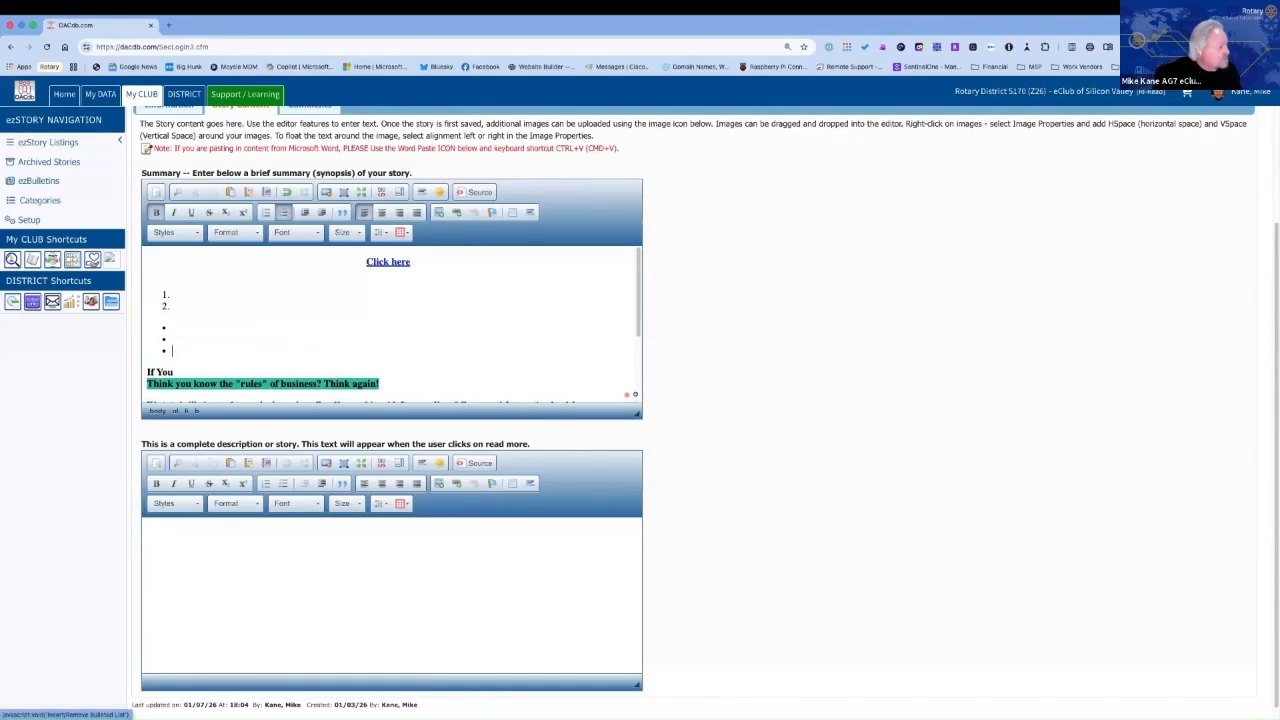
click(343, 212)
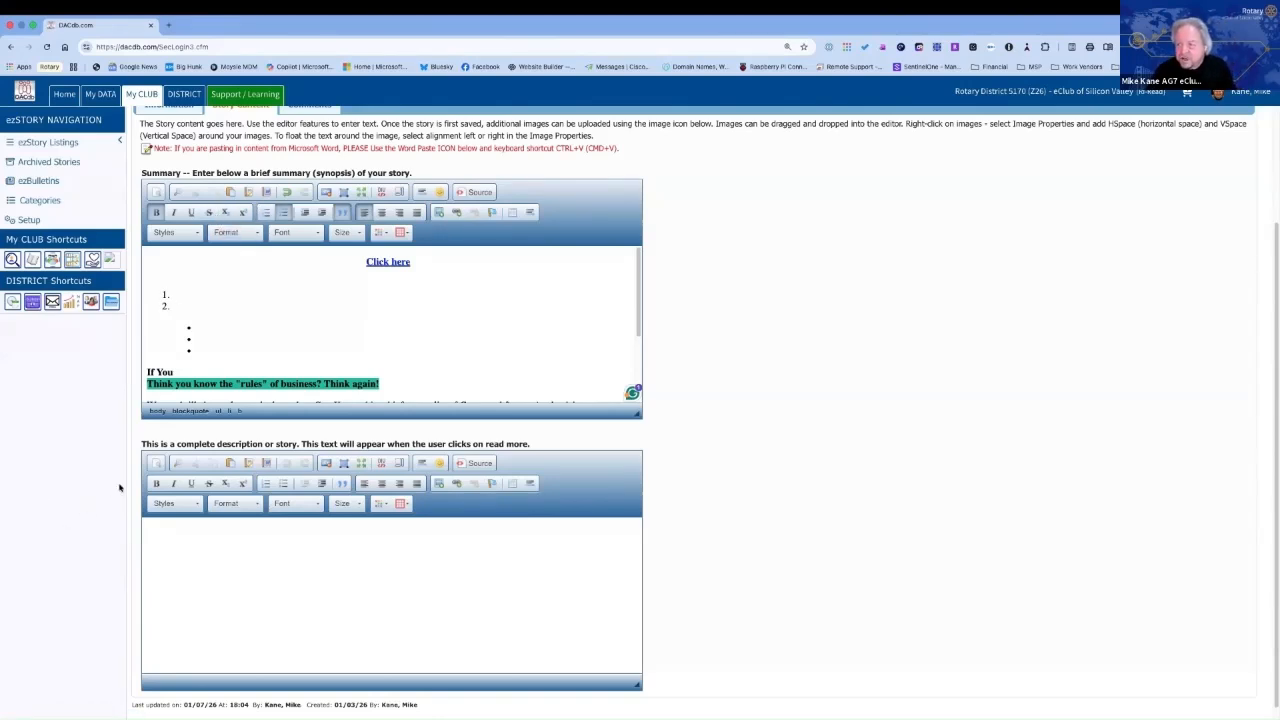
click(156, 213)
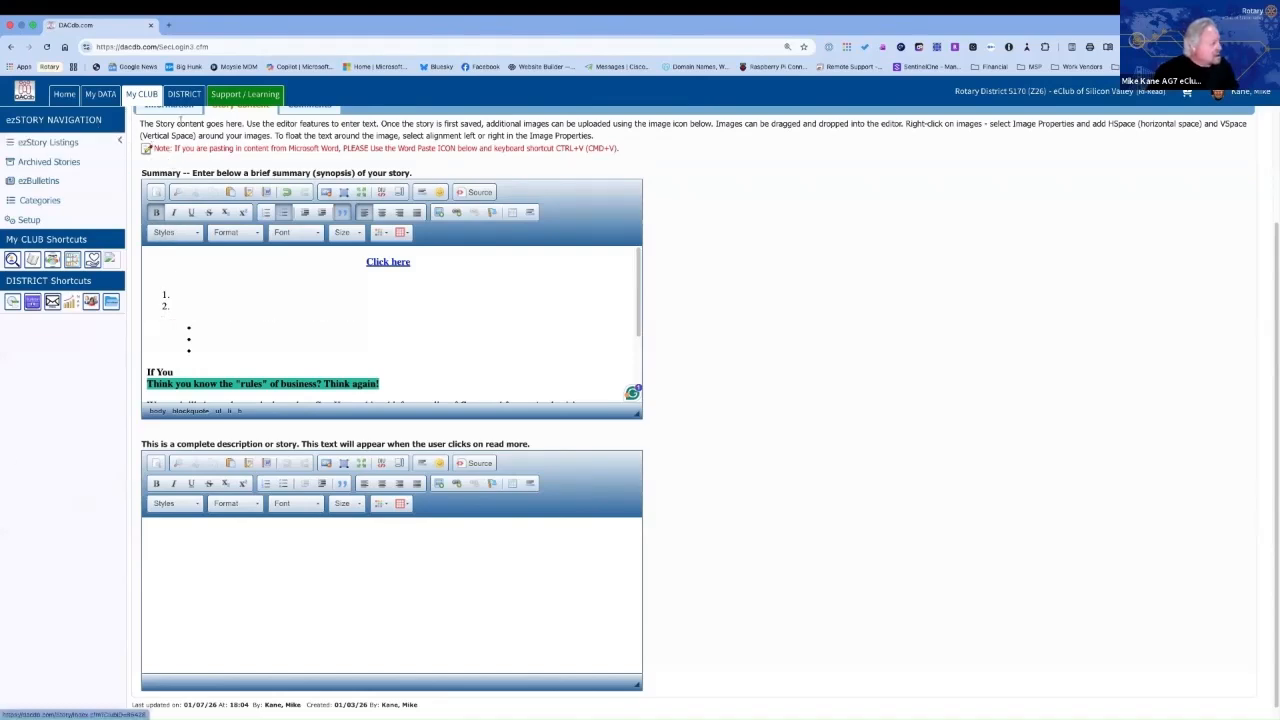
Step: Leave the Guy Kawasaki story without saving, go back through the browser history to the DACdb login page, and log in again
scroll(460, 287, up, 3)
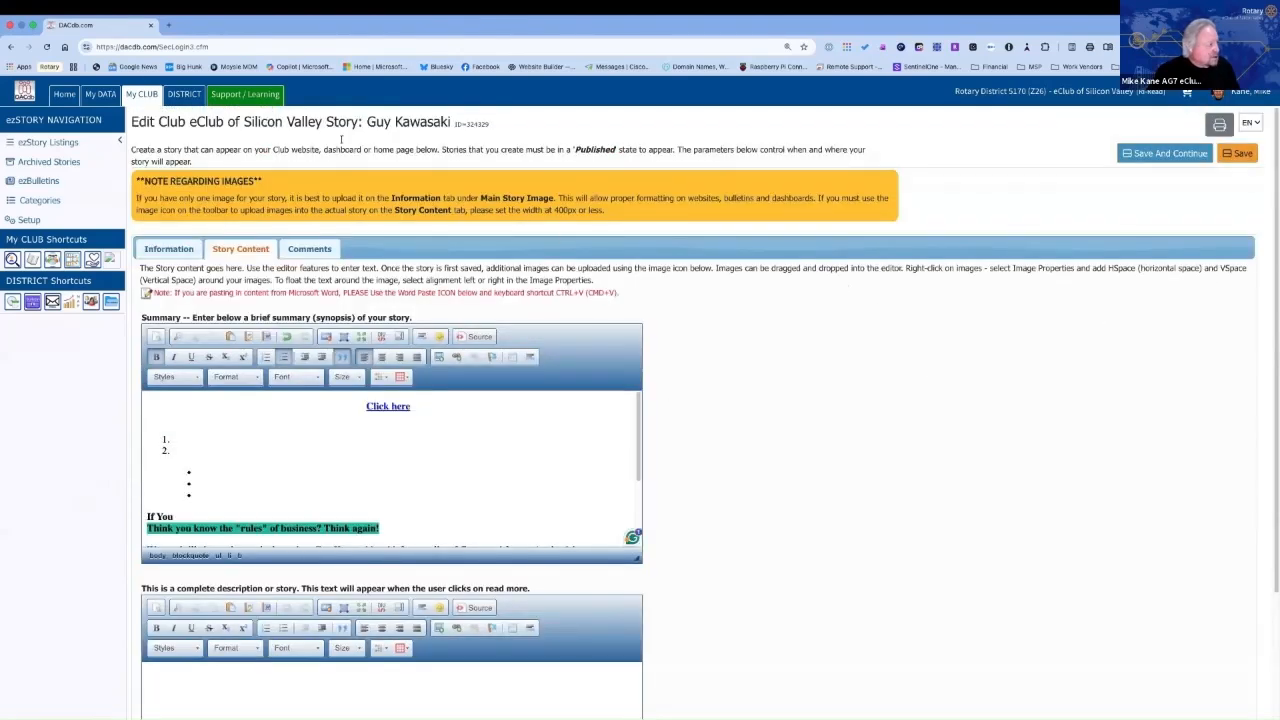
right_click(14, 50)
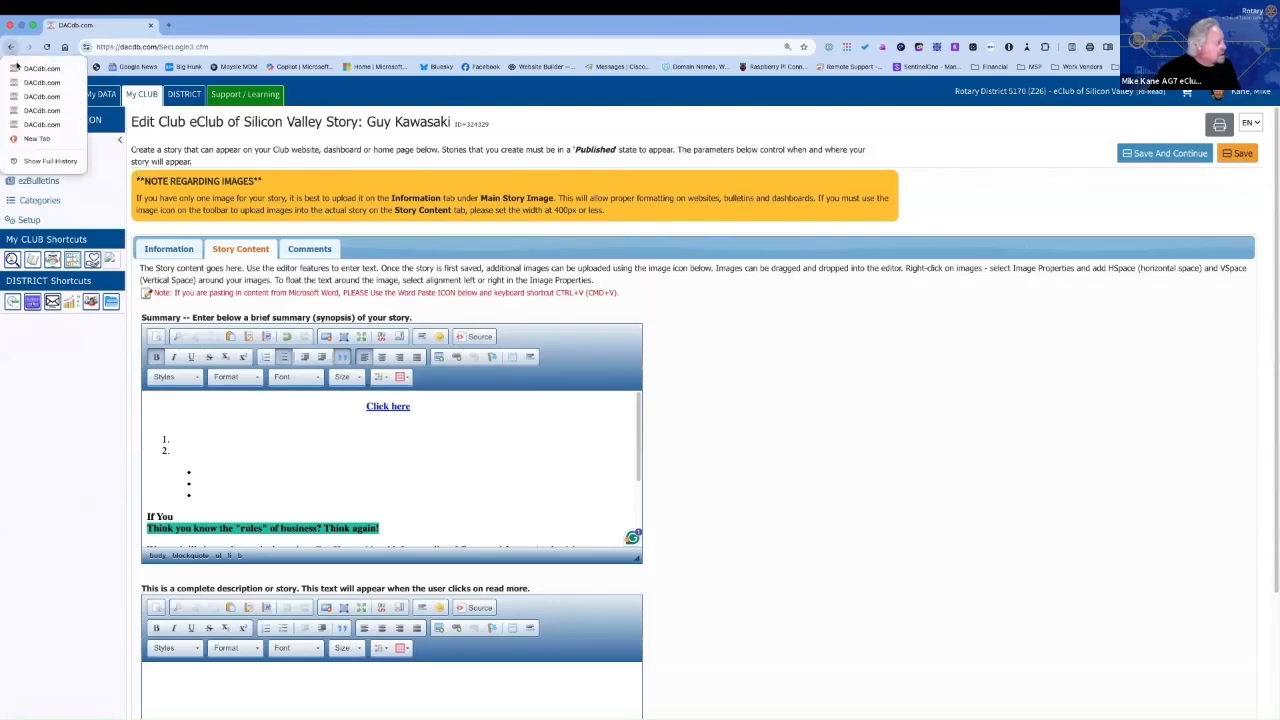
click(42, 125)
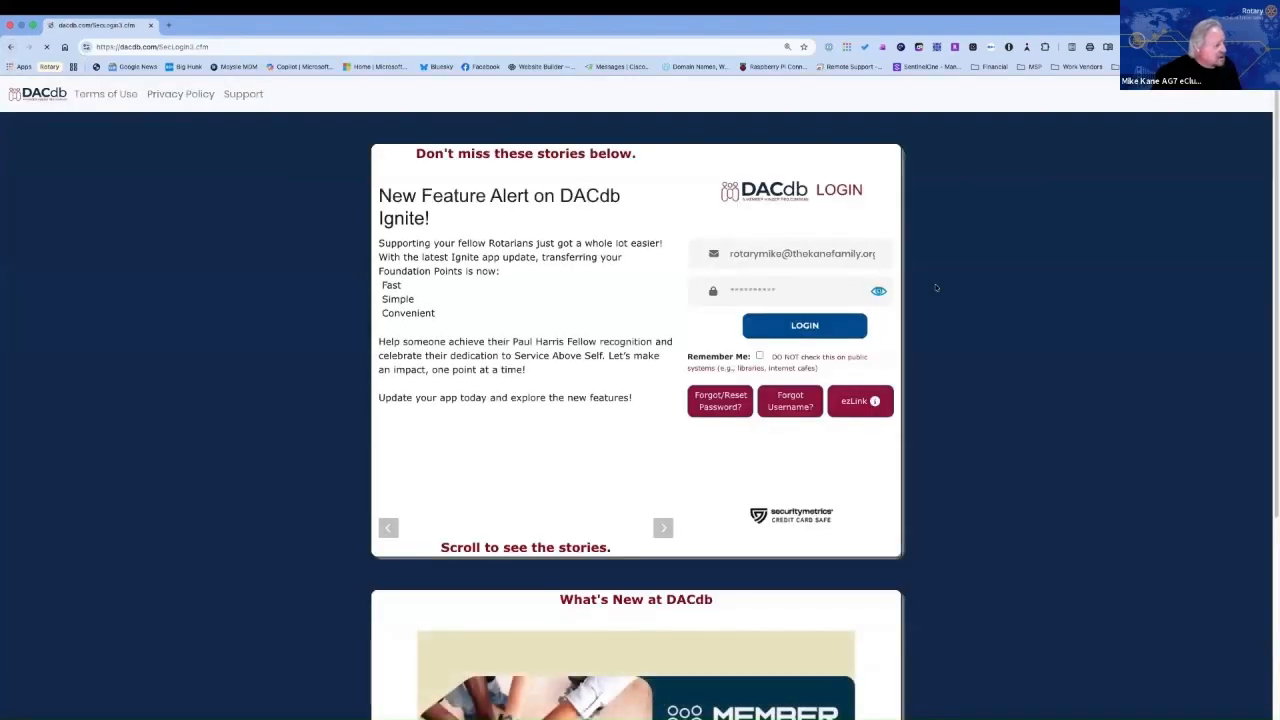
click(842, 327)
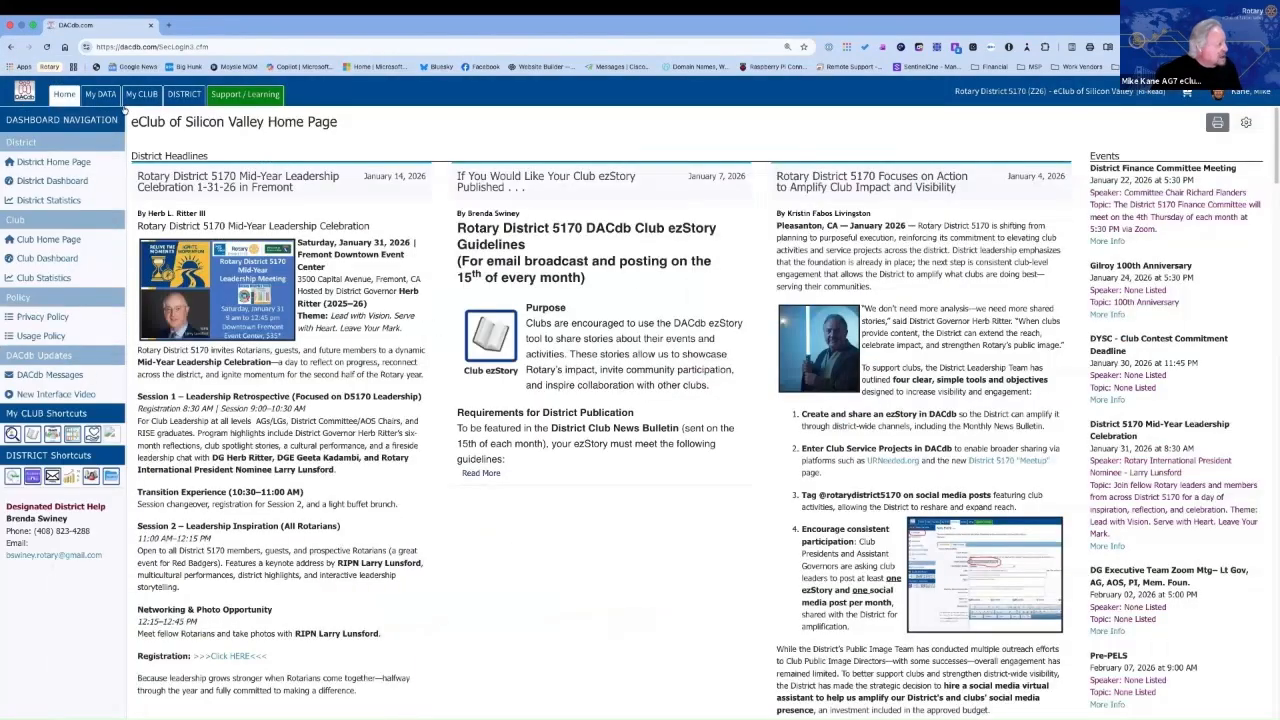
Step: Open the published club ezStory "eClub of Silicon Valley 1/12/2026" for editing
click(143, 97)
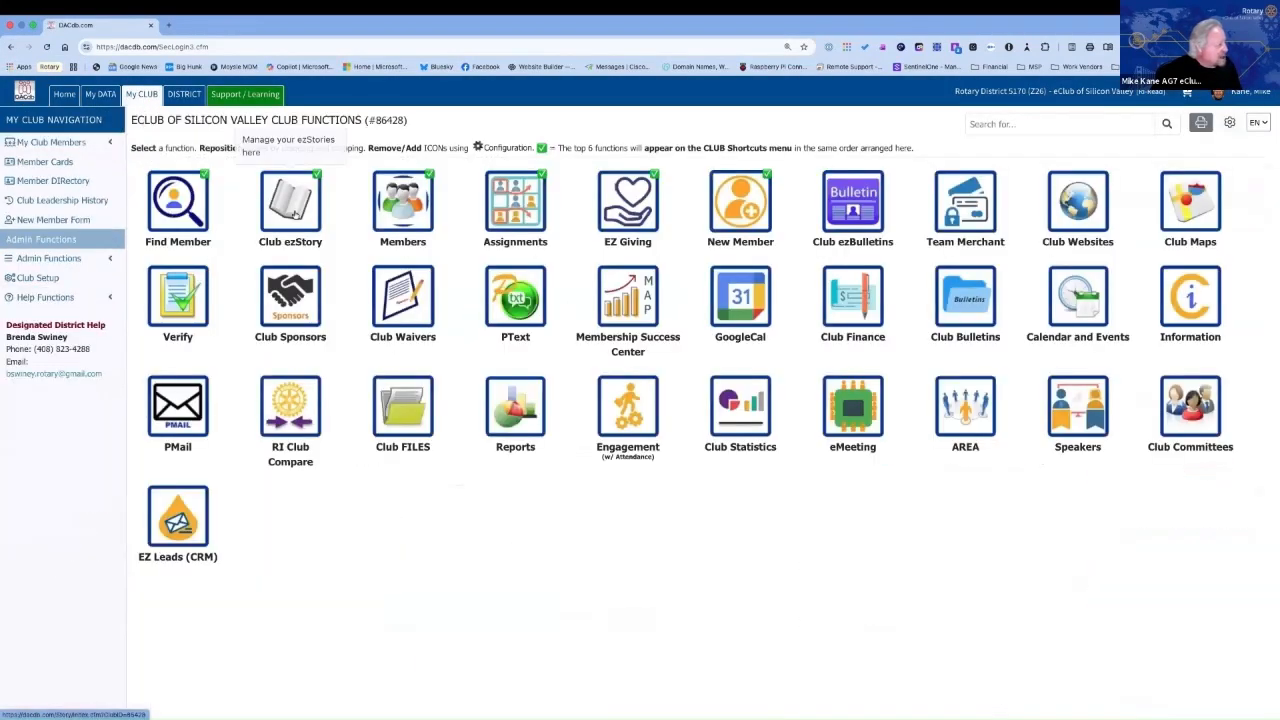
click(297, 212)
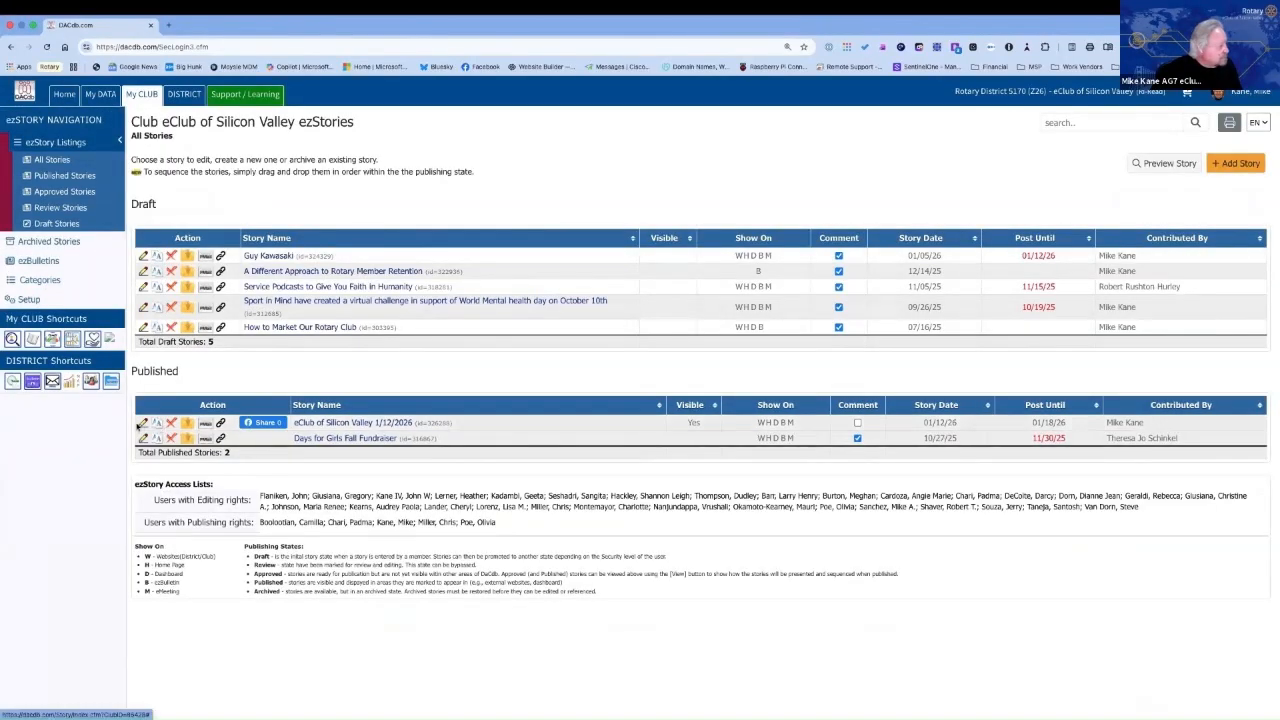
click(141, 424)
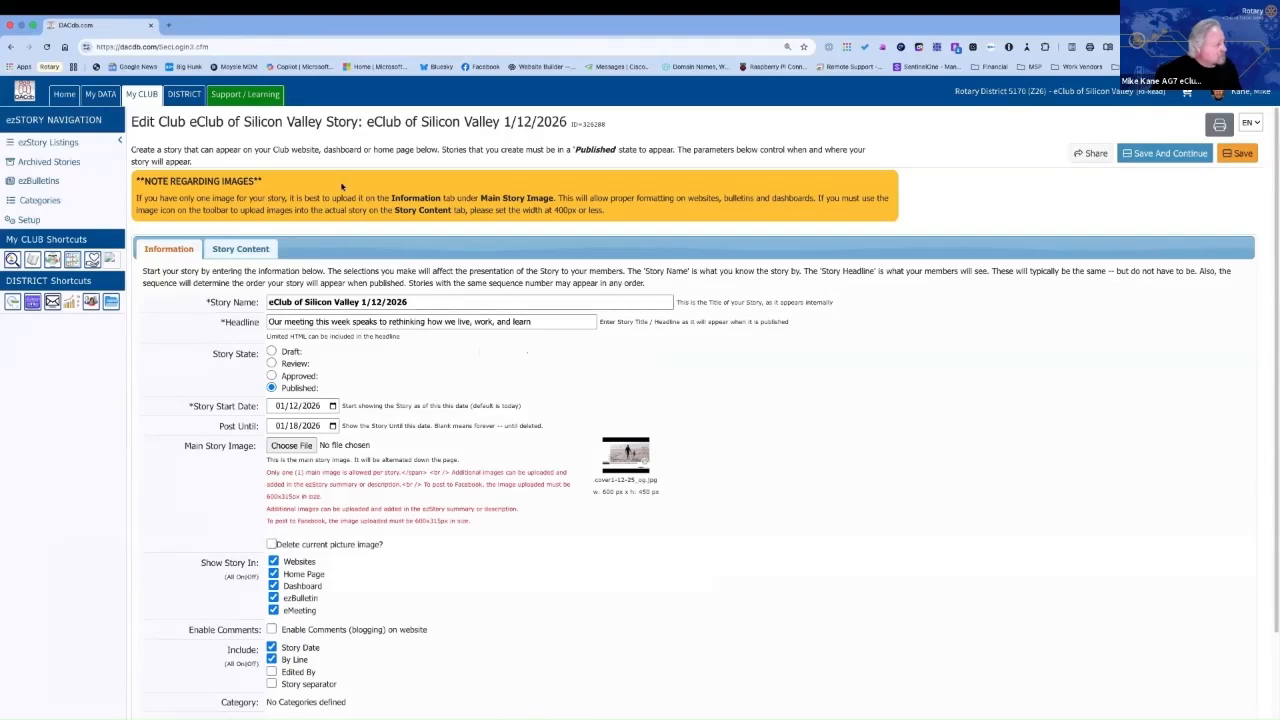
Step: Review the story's summary and full description content, return to its general information, and try the Share option
click(240, 250)
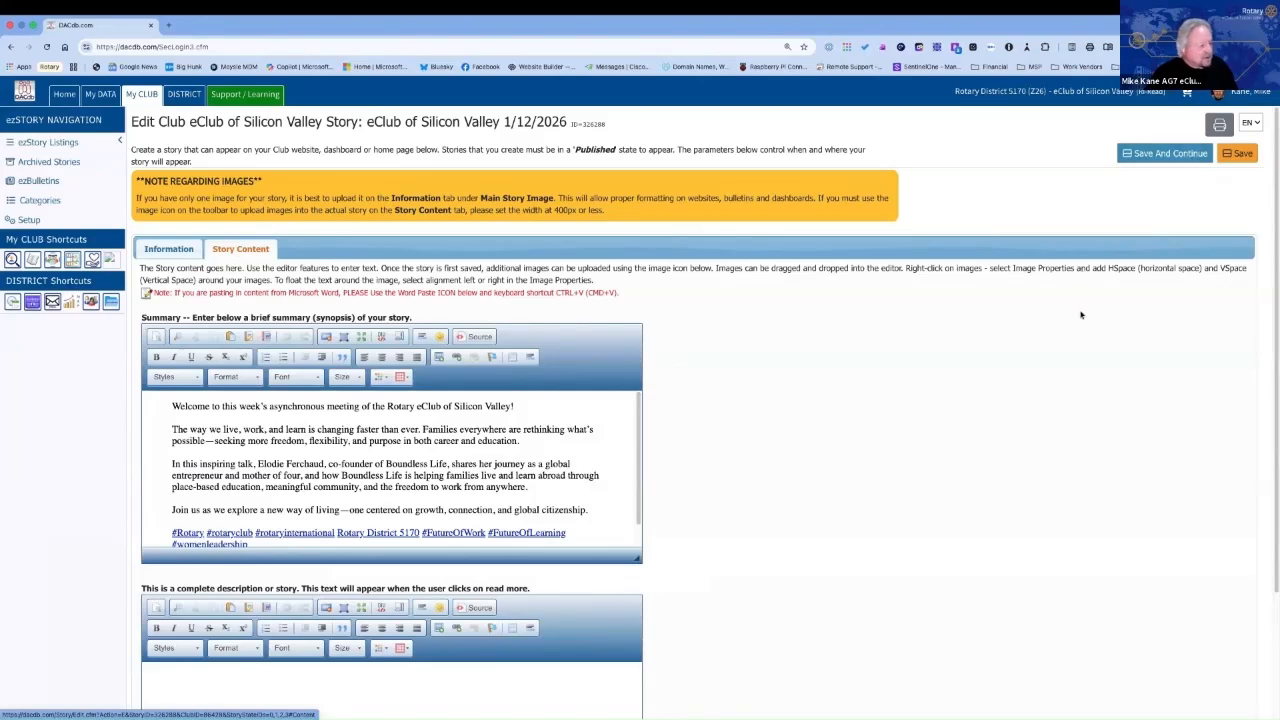
scroll(1077, 330, down, 3)
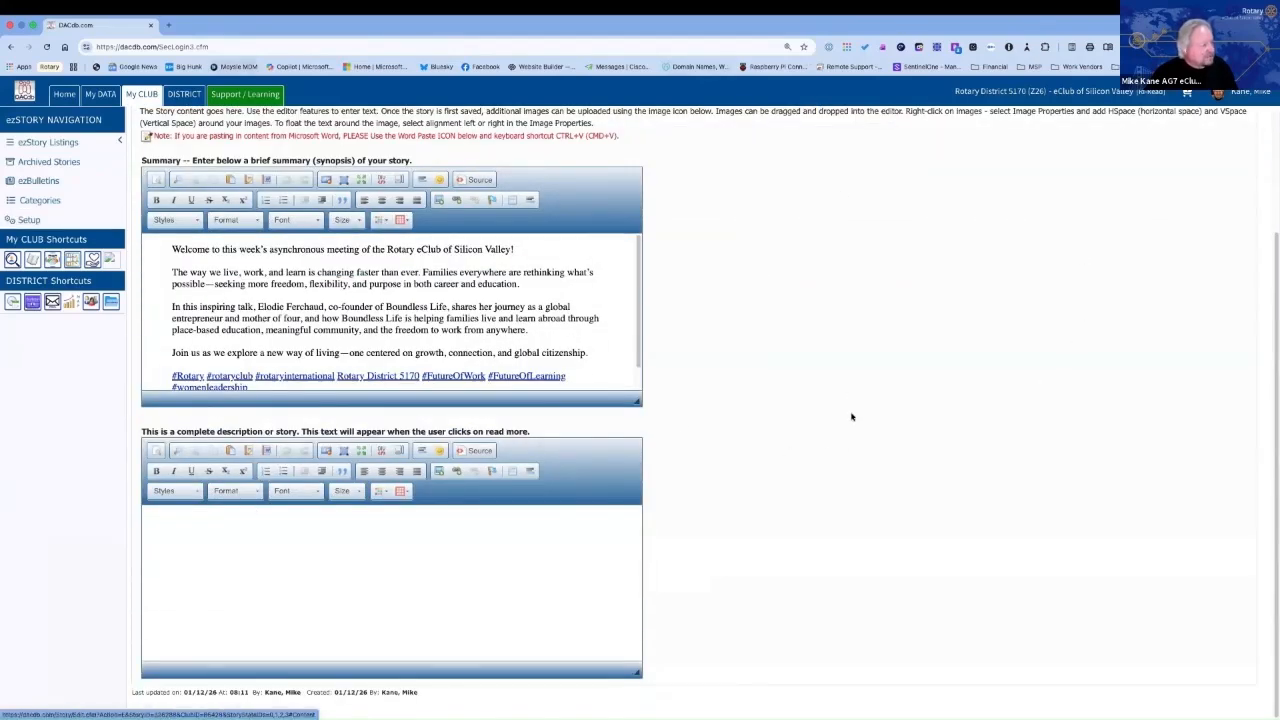
scroll(851, 420, up, 3)
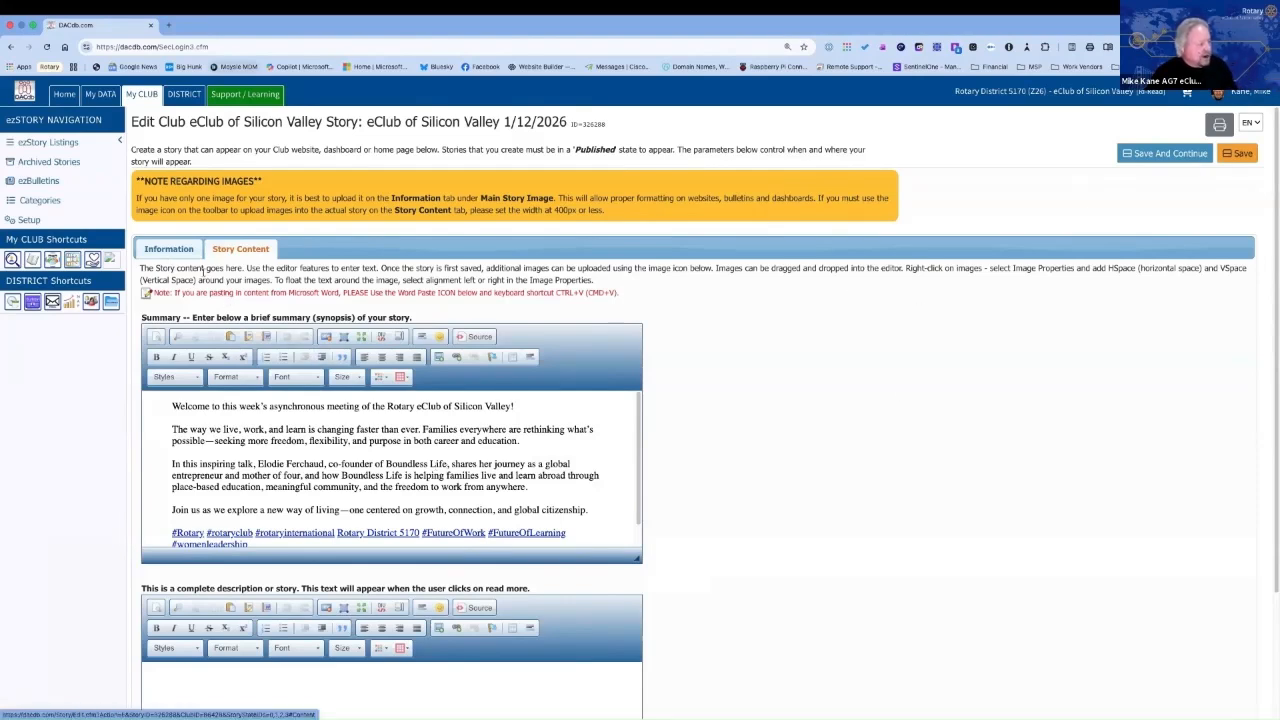
click(170, 253)
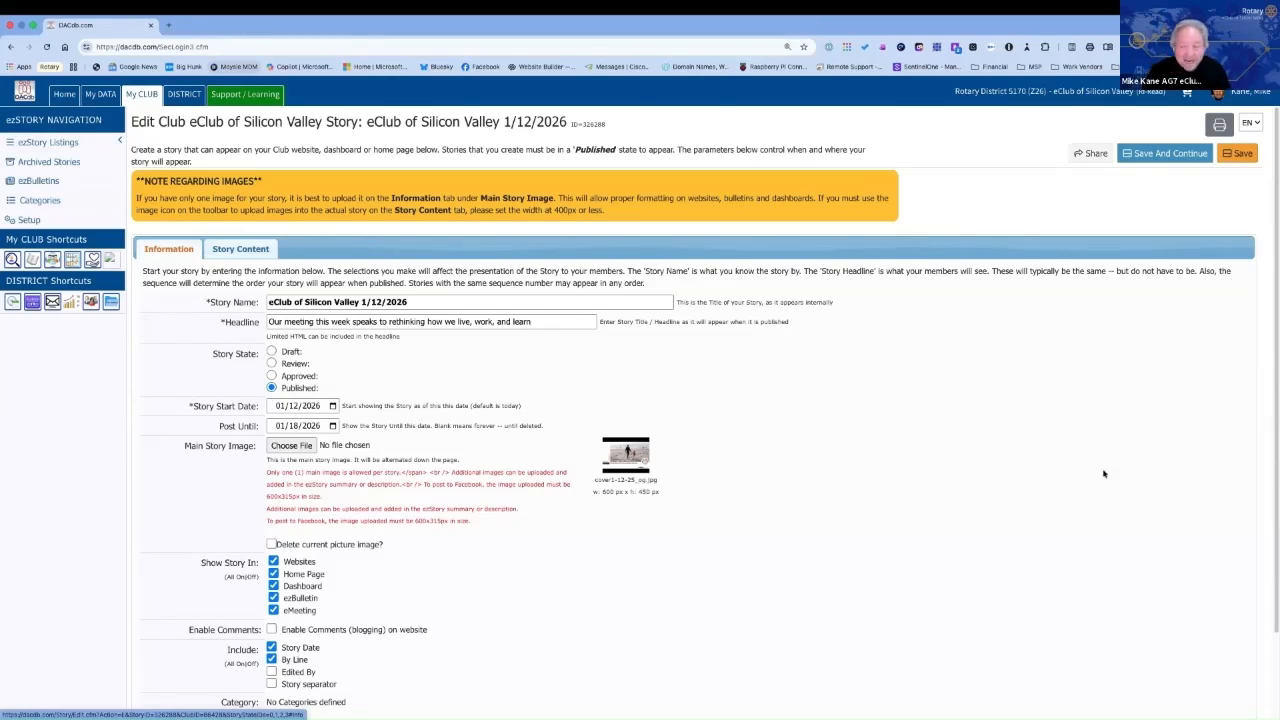
click(1096, 155)
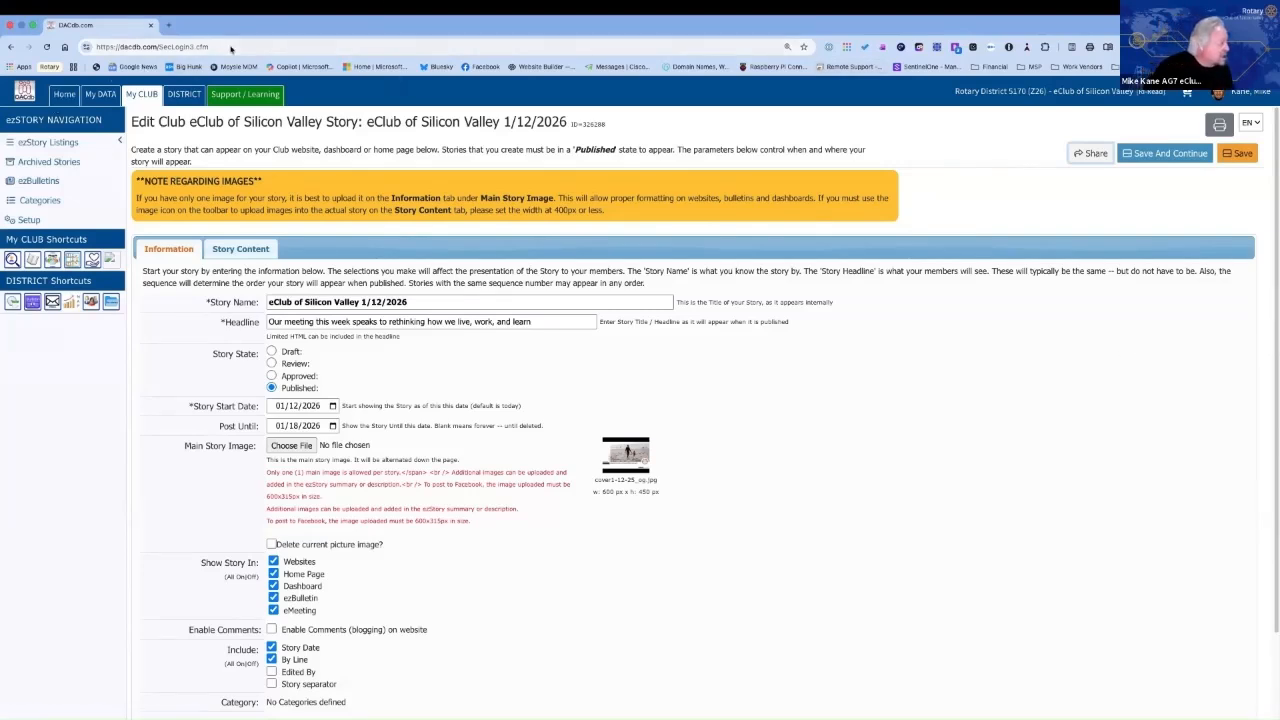
Step: Search the web for "district5170" in a new browser tab and open the Rotary District 5170 website
click(171, 25)
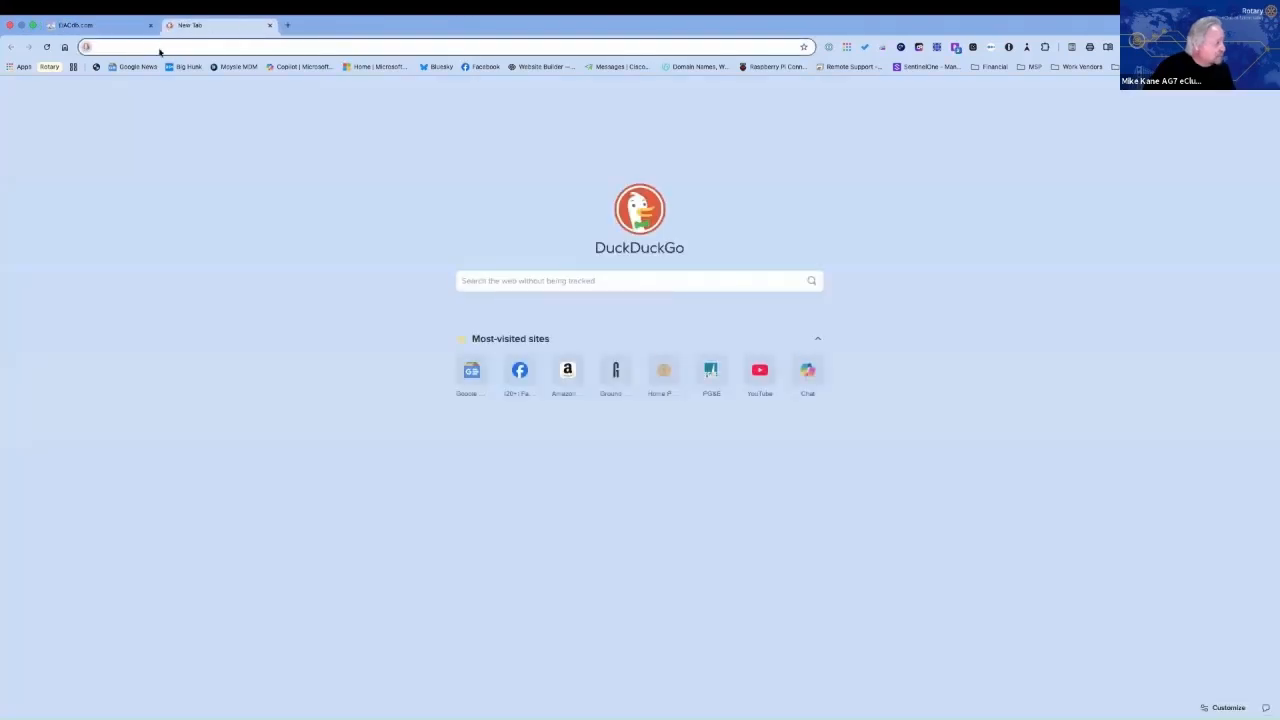
text(district)
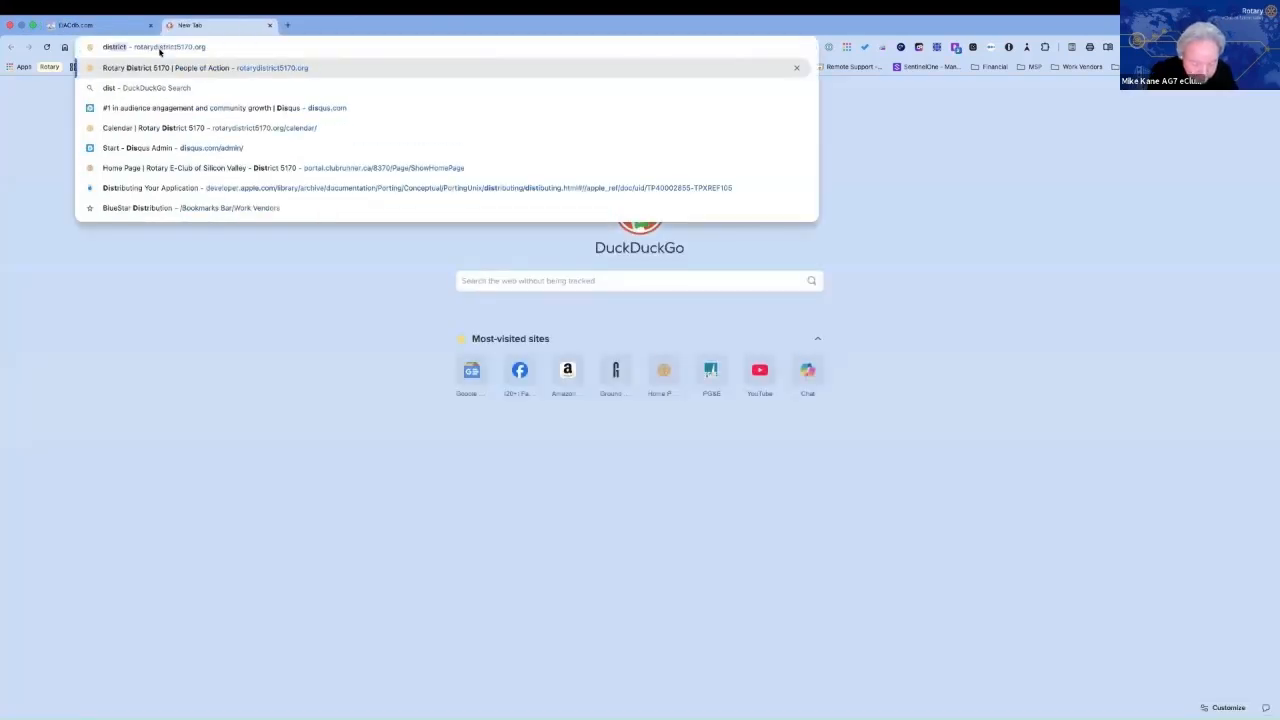
text(51)
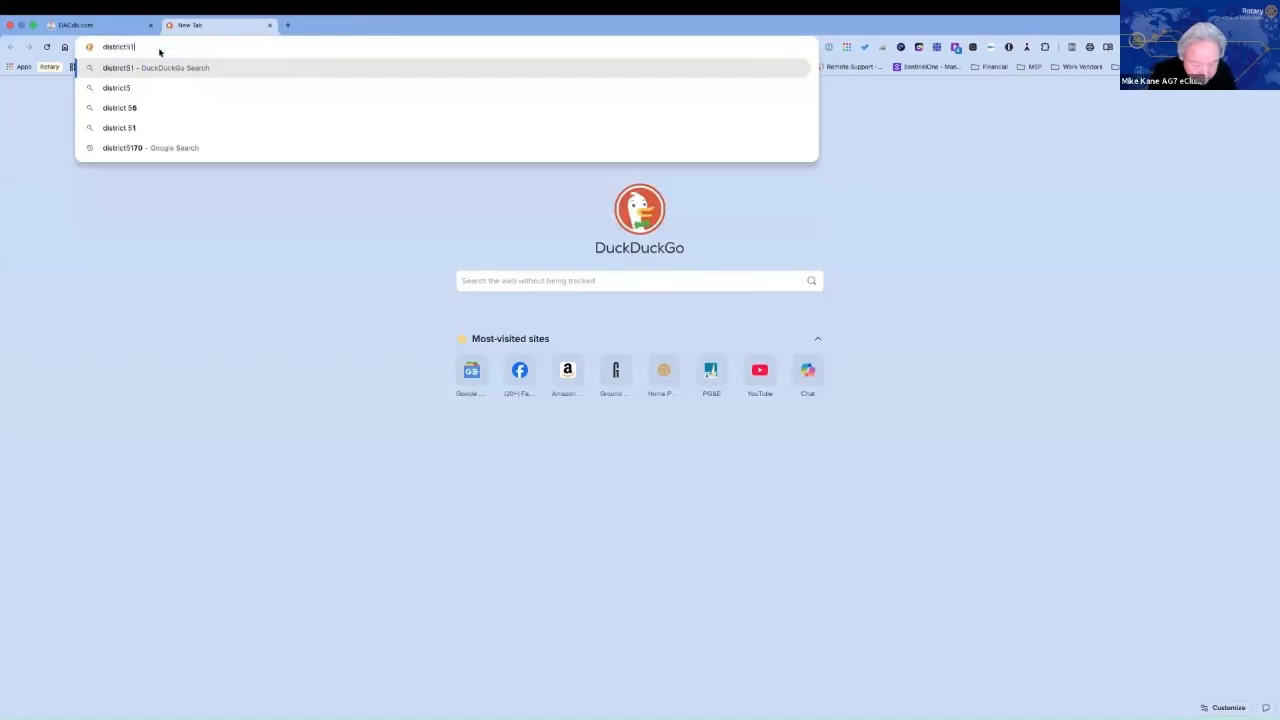
text(70)
key(Return)
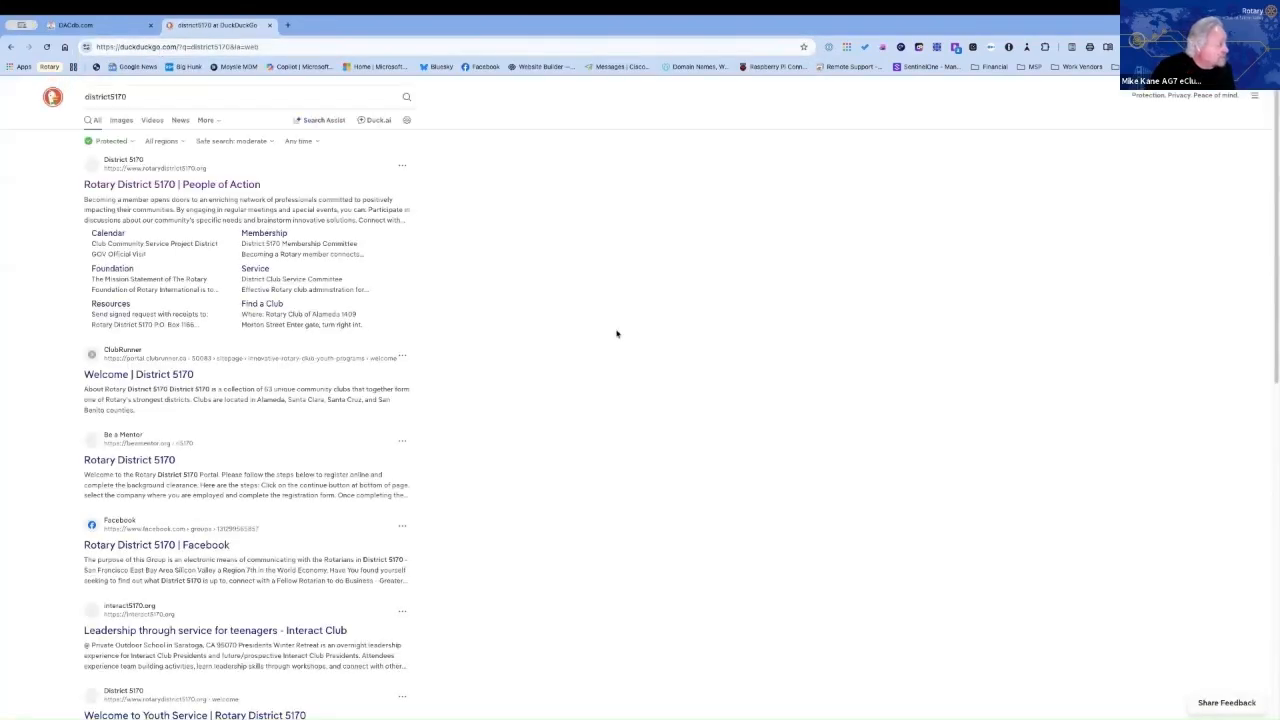
click(121, 185)
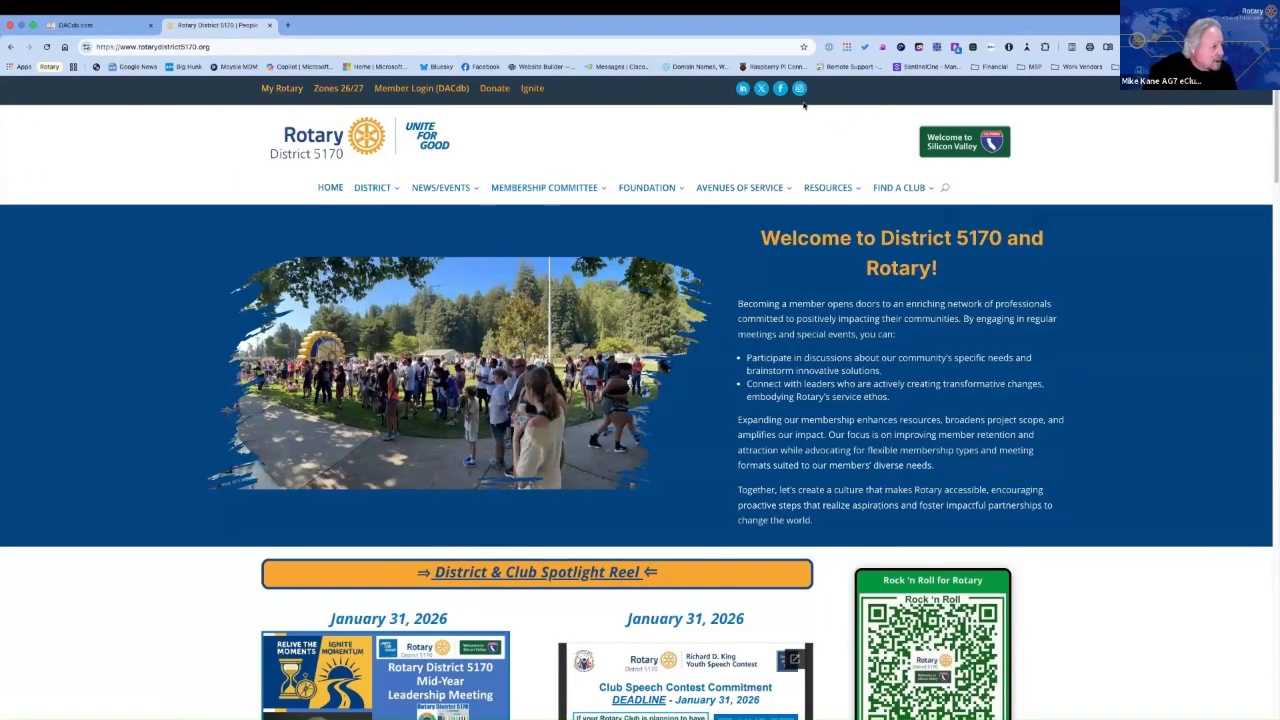
Step: Open the District & Club Spotlight Reel from the district home page
scroll(676, 231, down, 2)
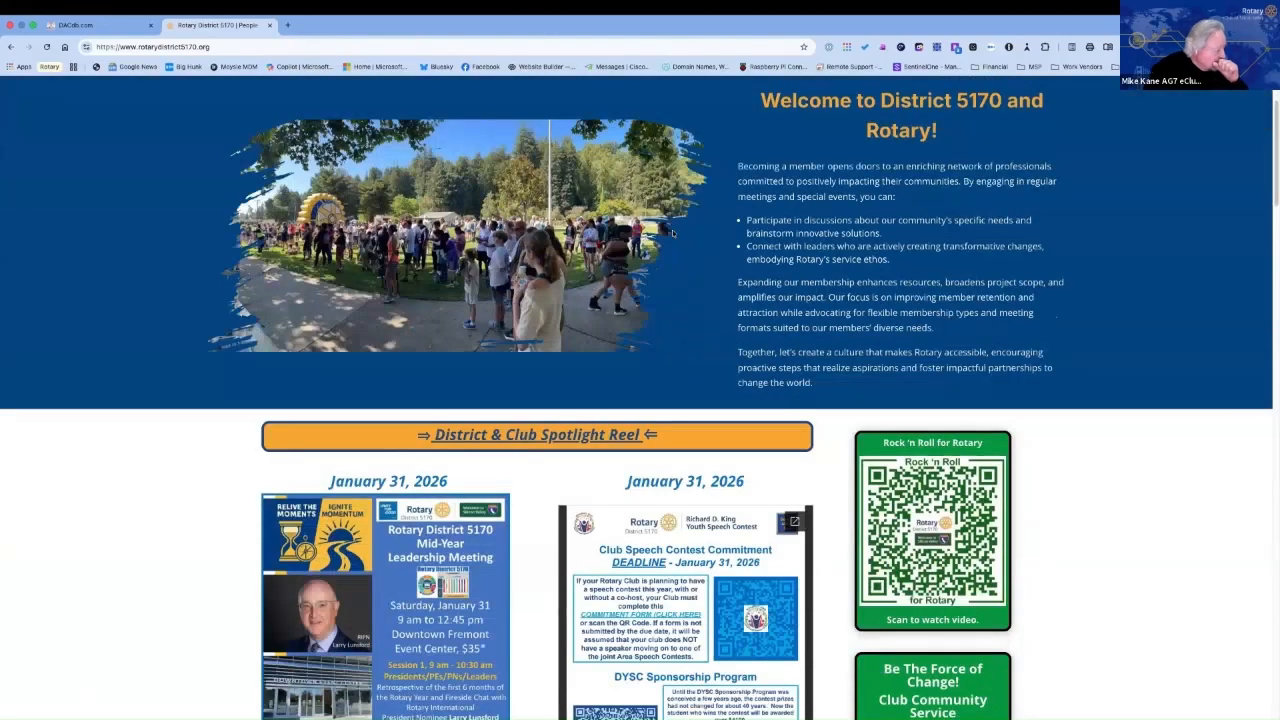
scroll(676, 231, down, 1)
scroll(393, 411, up, 1)
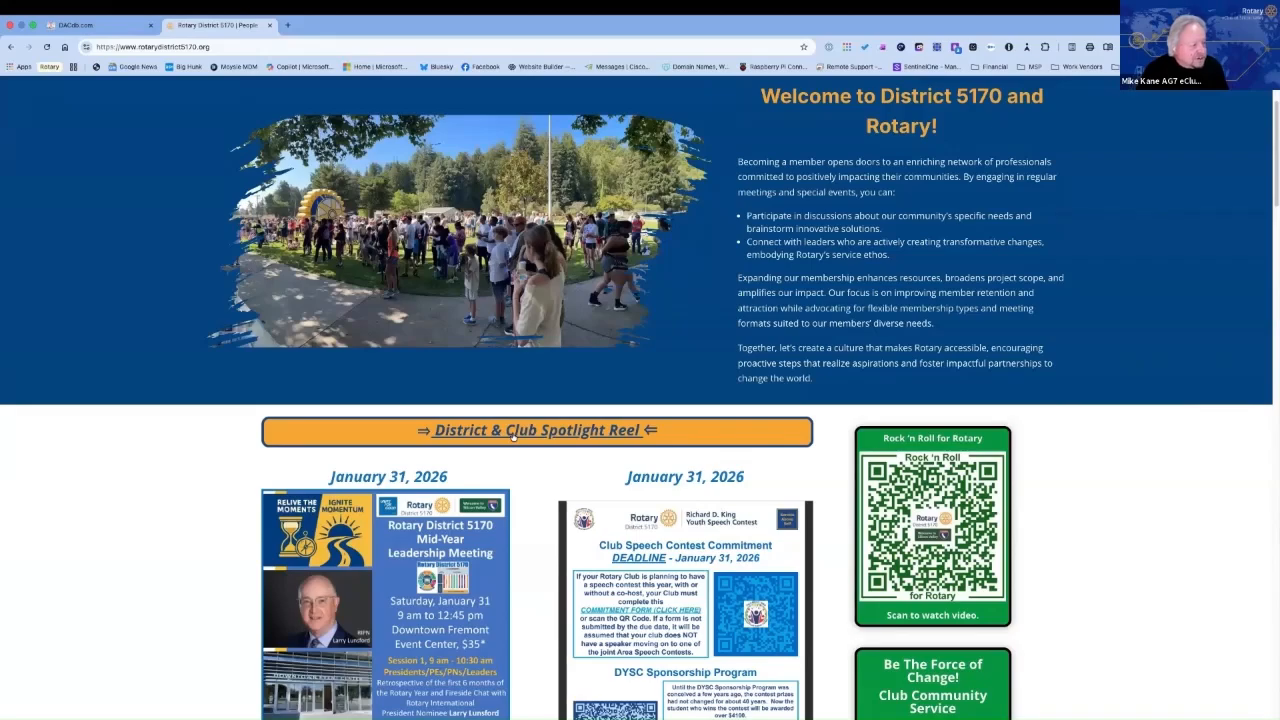
click(513, 436)
Step: Examine how club and district stories appear in the spotlight reel, including the eClub's weekly meeting story, and return to the DACdb story editor
scroll(900, 478, down, 10)
scroll(895, 483, down, 10)
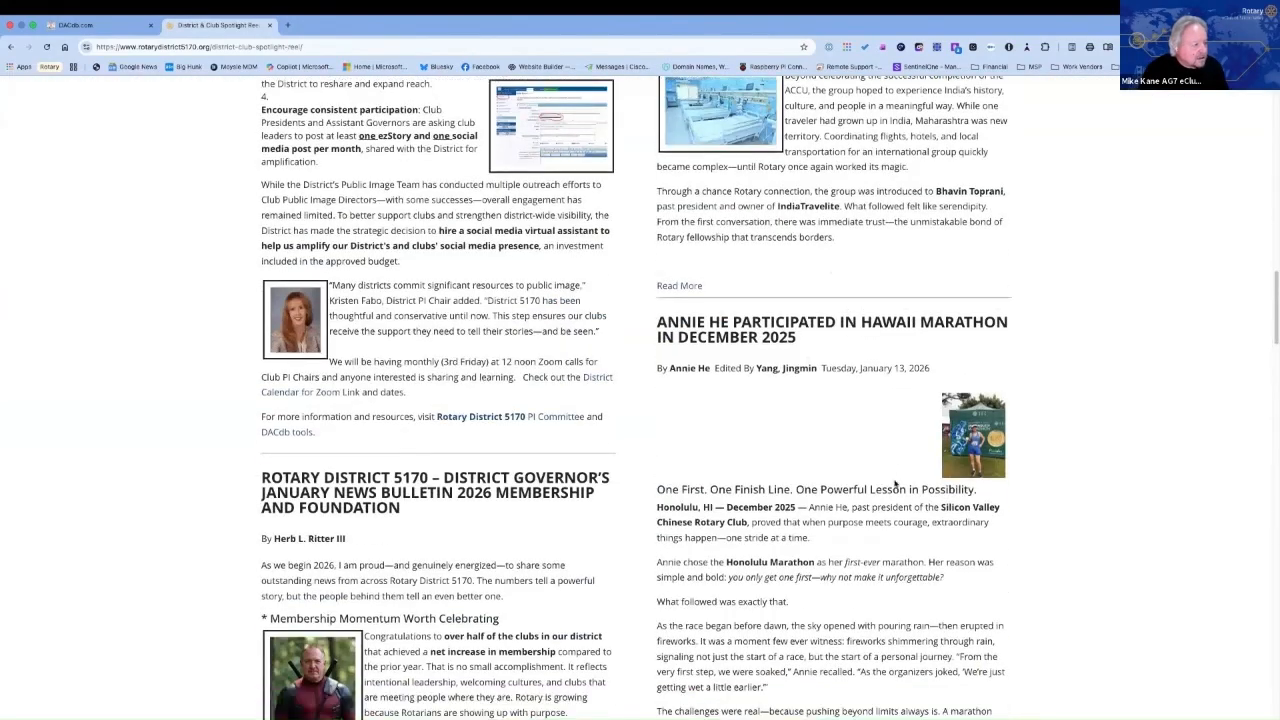
scroll(893, 478, down, 3)
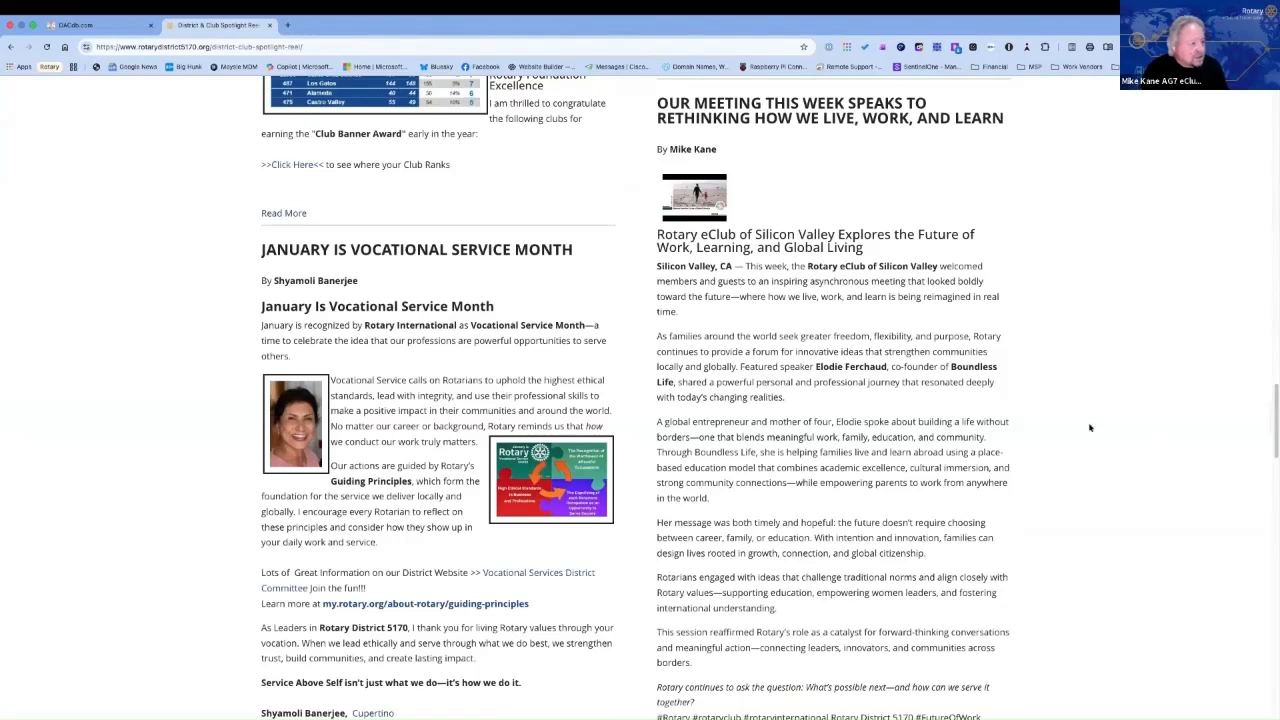
scroll(1089, 428, down, 1)
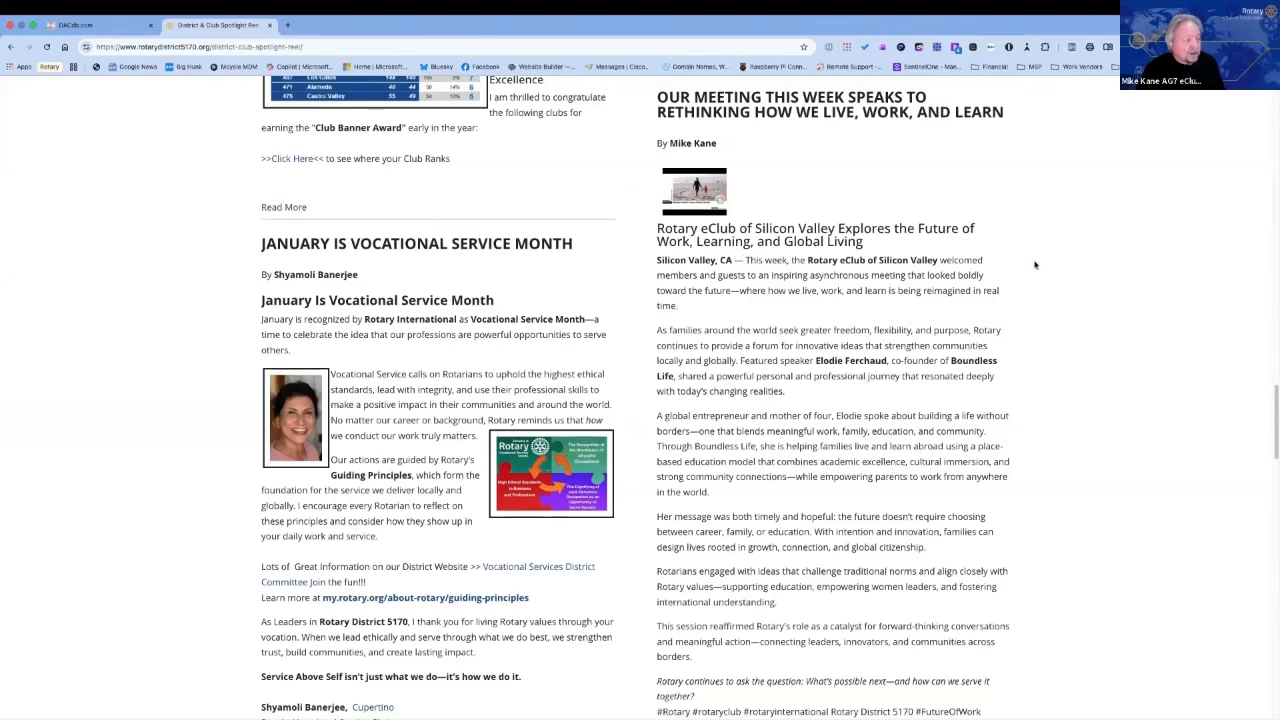
scroll(786, 503, down, 5)
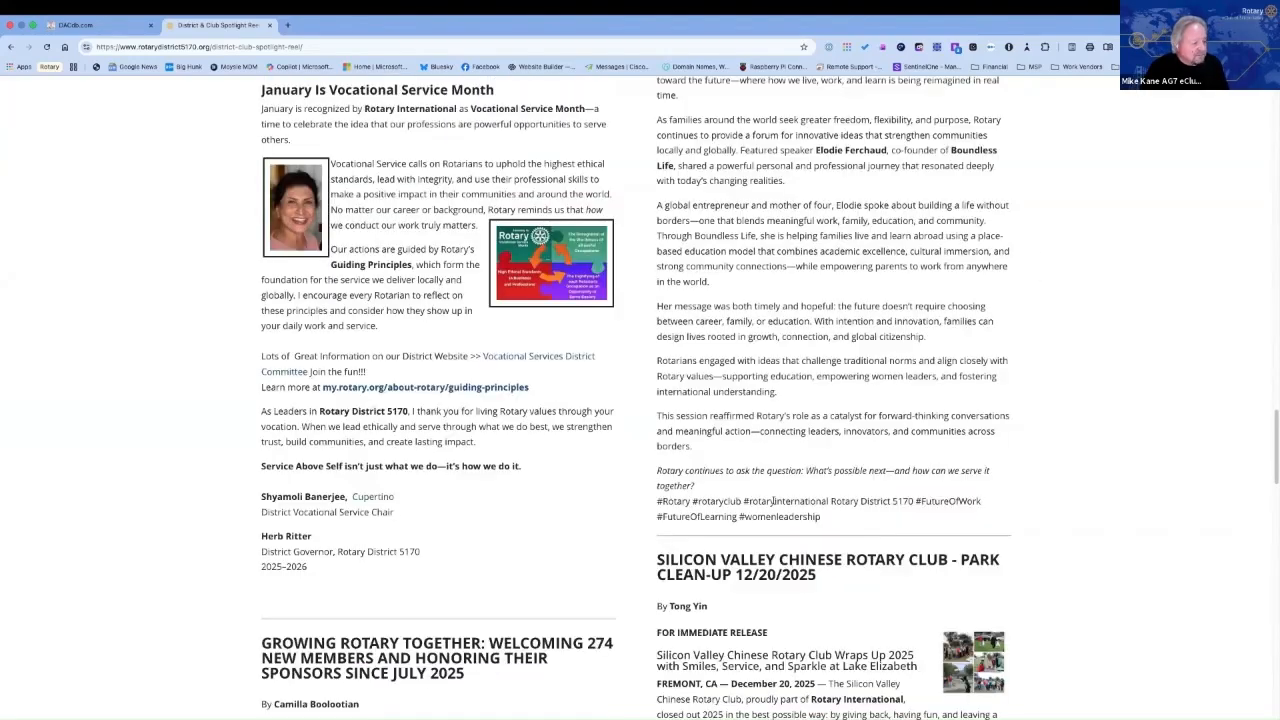
scroll(786, 503, down, 14)
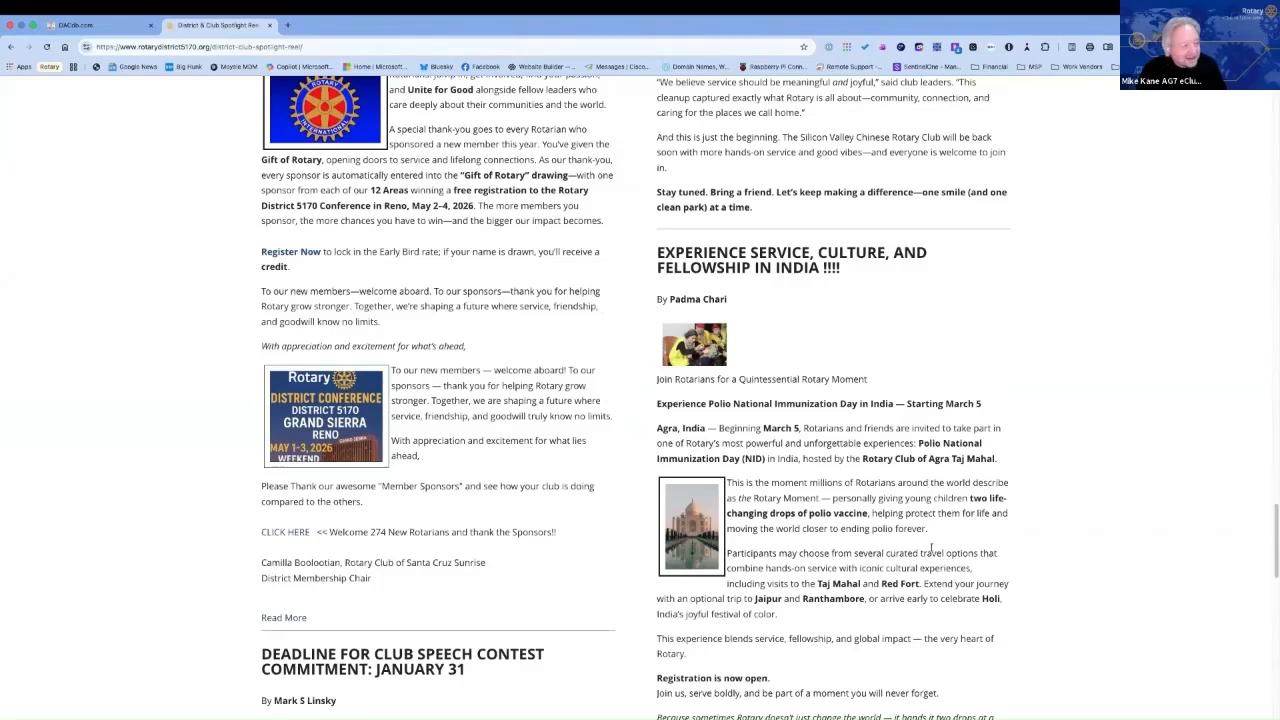
scroll(931, 548, down, 5)
scroll(931, 548, up, 10)
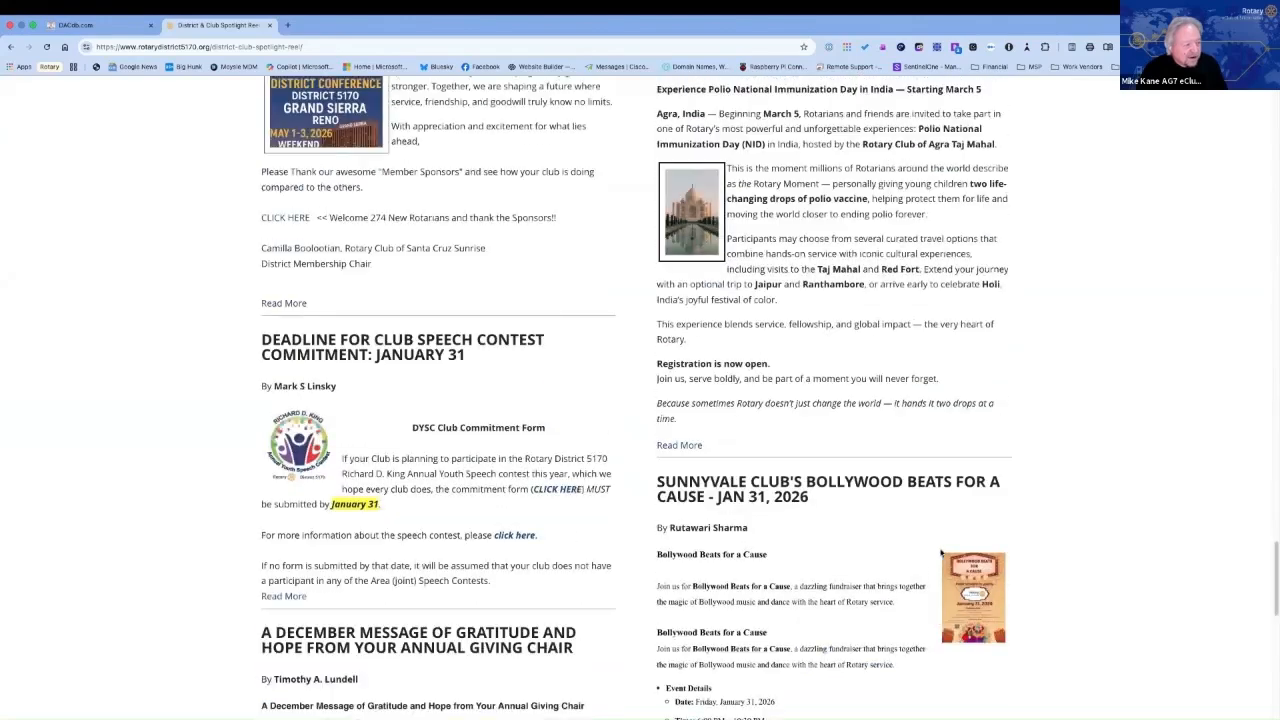
scroll(719, 553, up, 1)
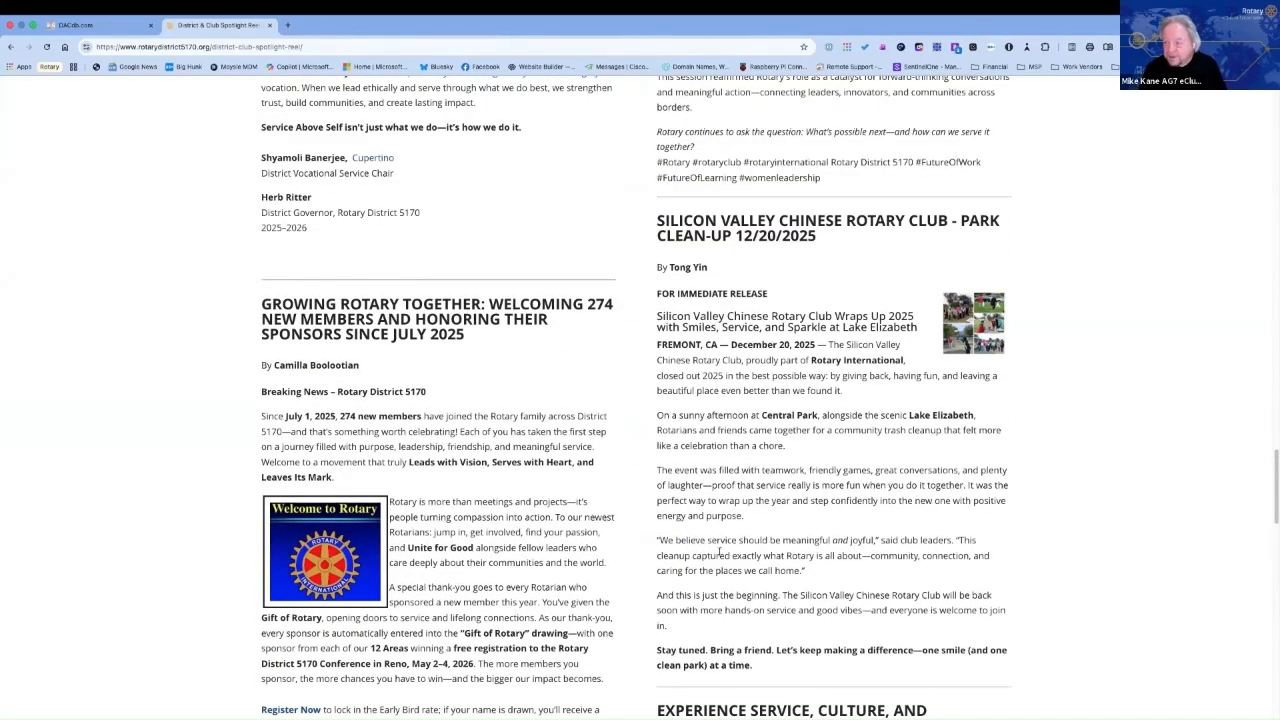
scroll(719, 551, up, 15)
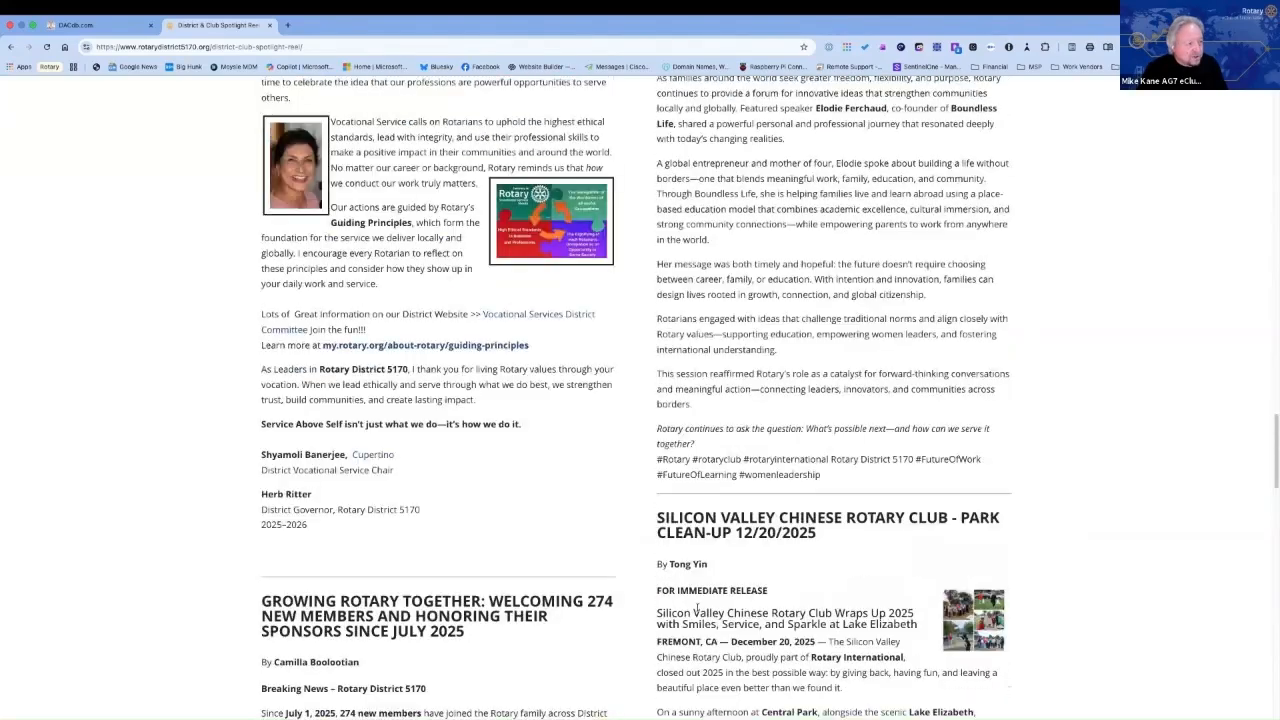
scroll(1039, 418, up, 15)
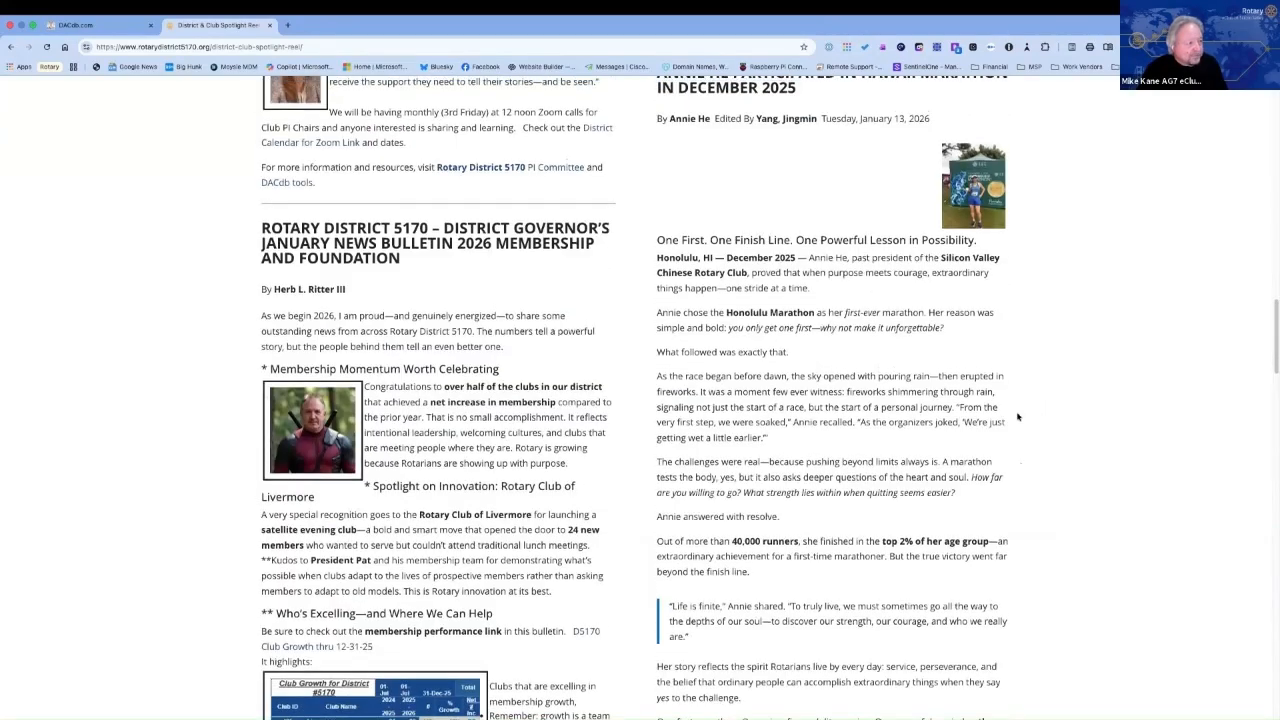
click(128, 28)
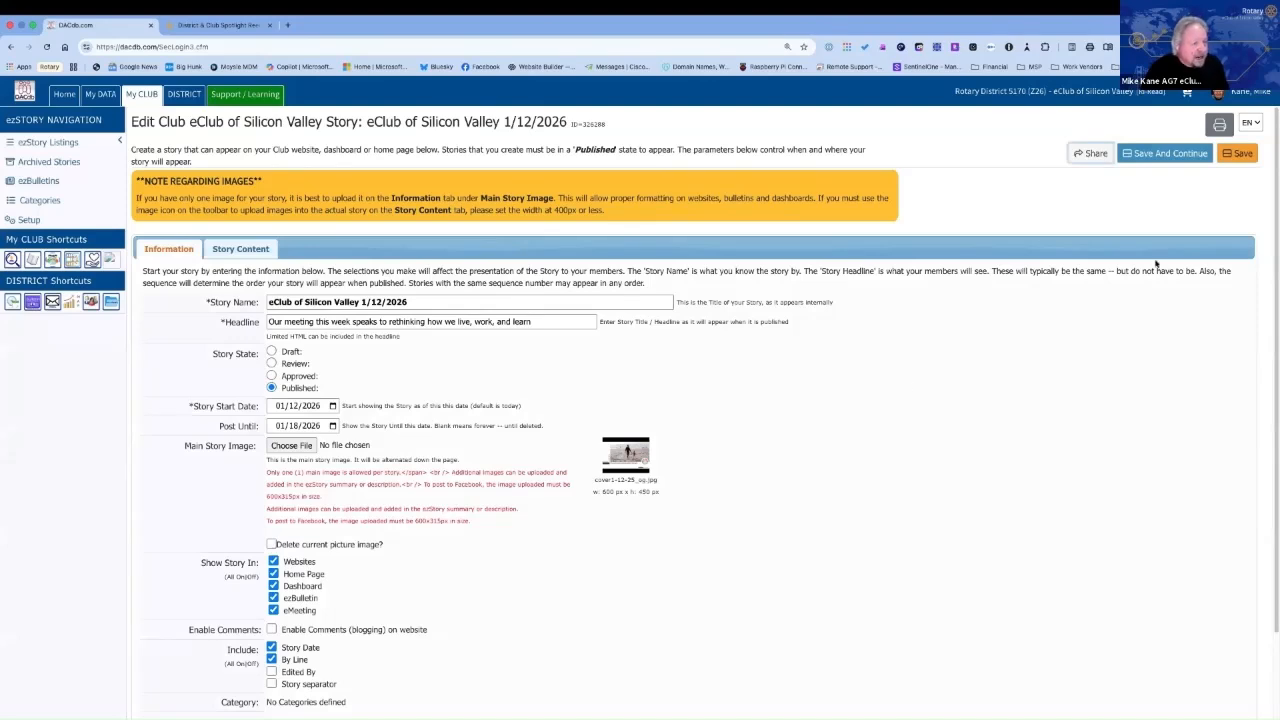